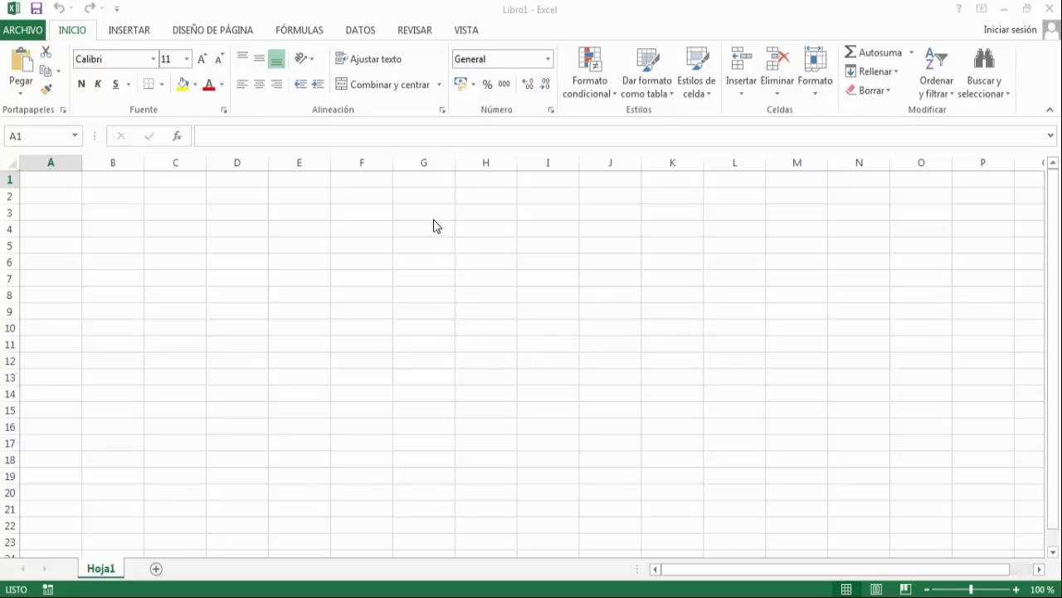
# Step: After clicking around cells D4–E7, select the entire worksheet with the Select All corner
pyautogui.click(294, 244)
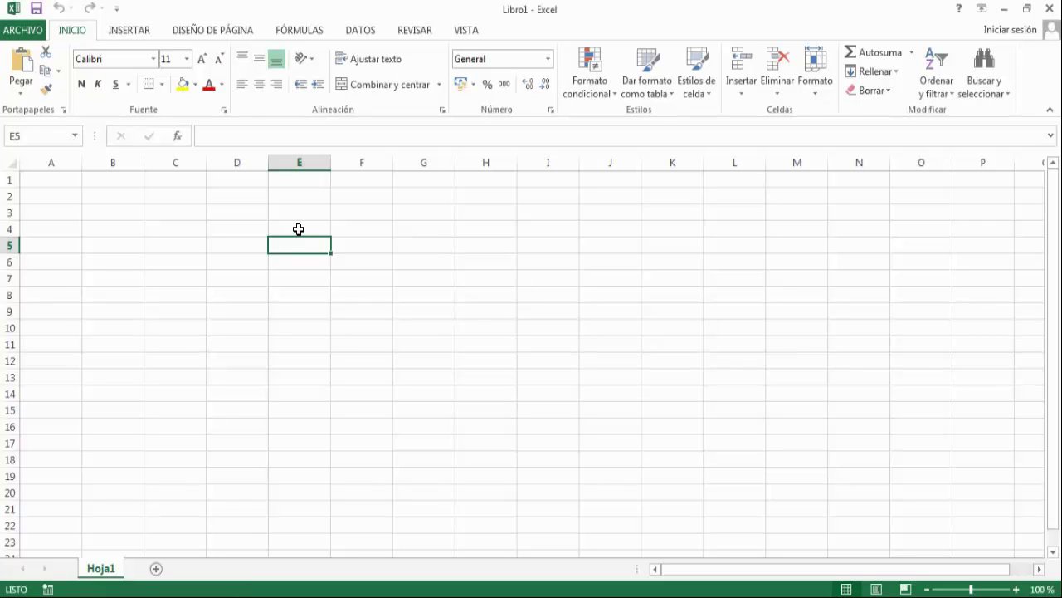
pyautogui.click(299, 230)
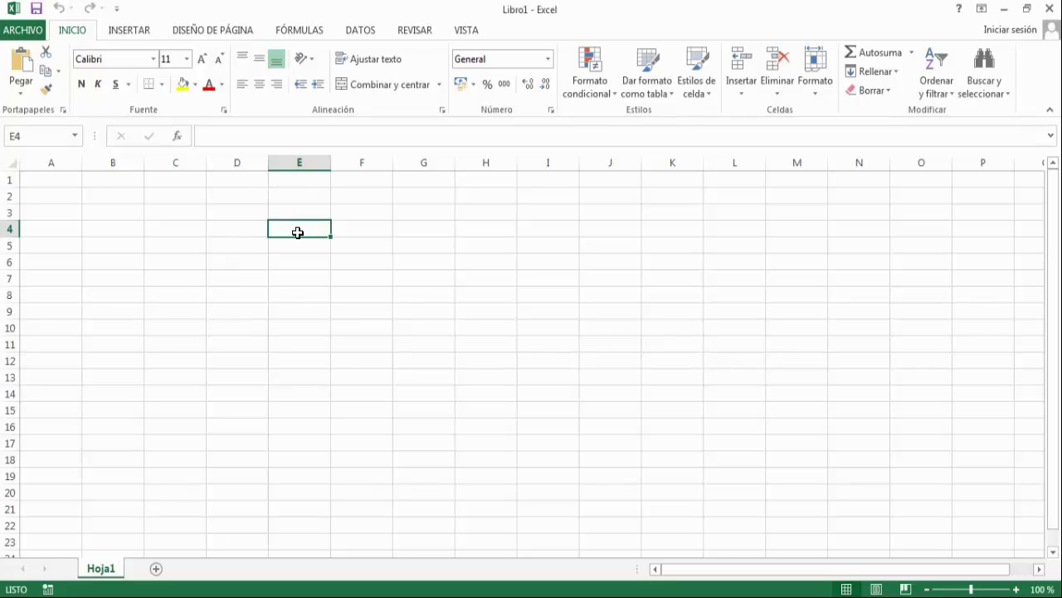
pyautogui.click(245, 234)
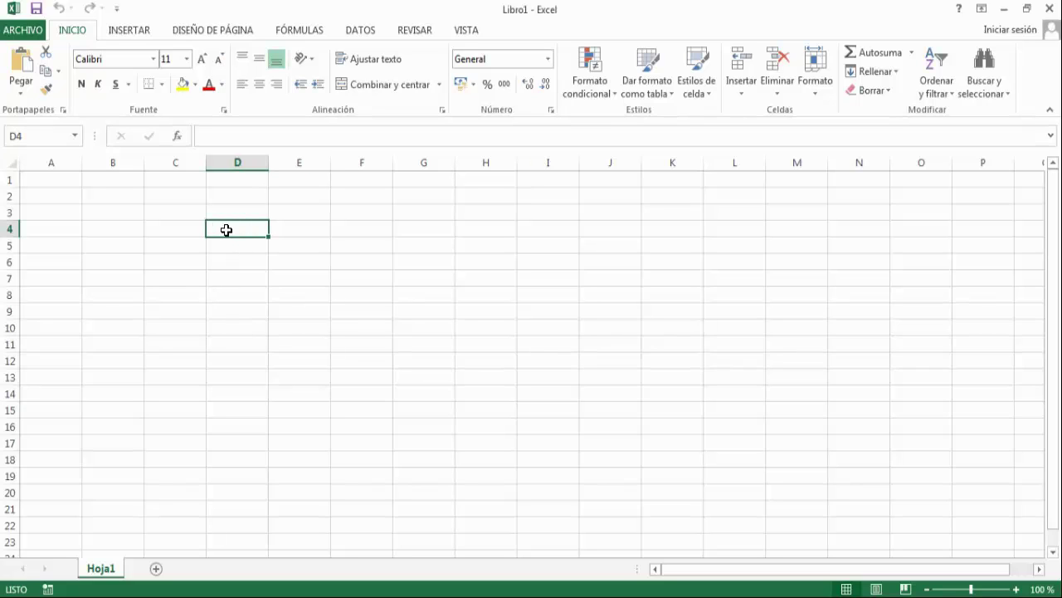
pyautogui.click(290, 269)
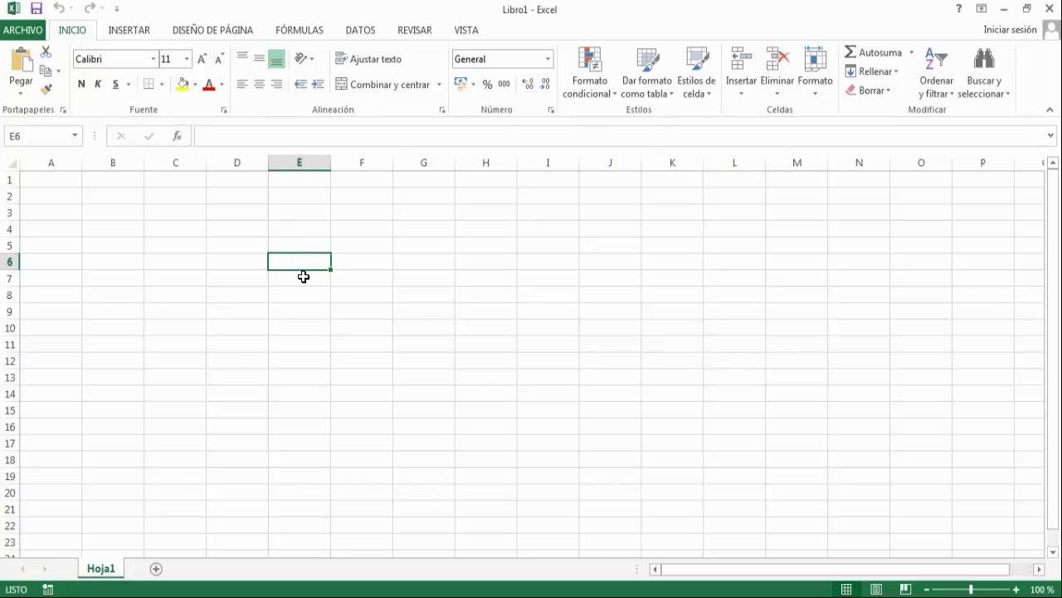
pyautogui.click(349, 296)
pyautogui.click(308, 264)
pyautogui.click(309, 282)
pyautogui.click(310, 265)
pyautogui.click(351, 261)
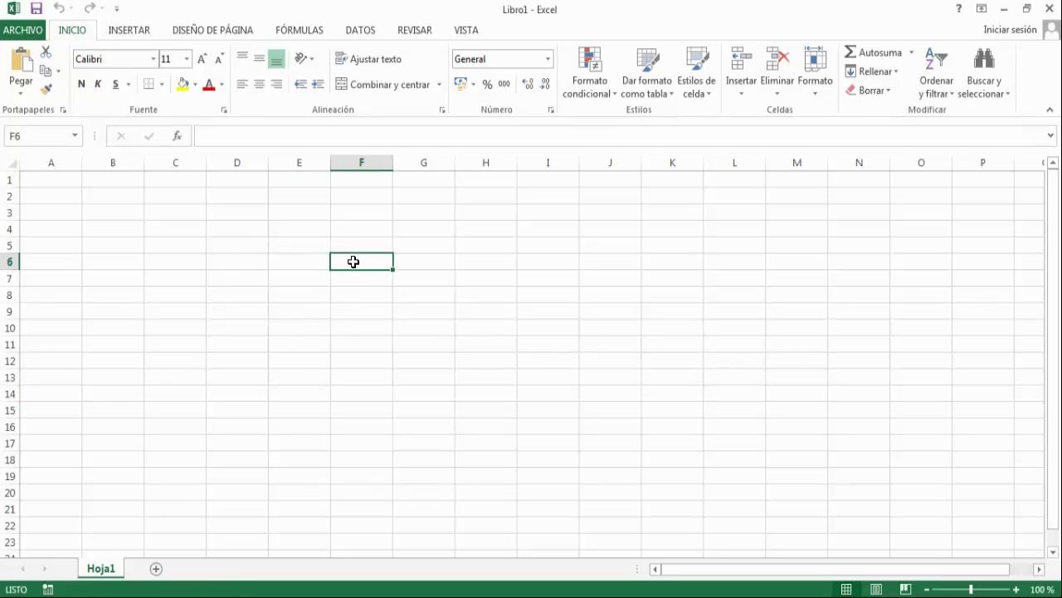
pyautogui.click(299, 261)
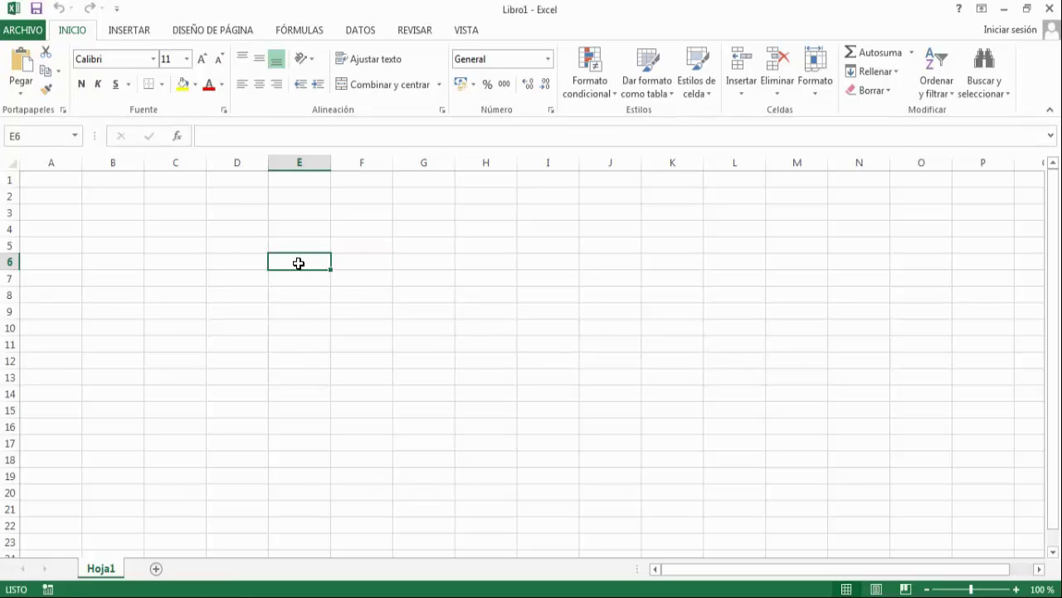
pyautogui.click(254, 263)
pyautogui.click(287, 258)
pyautogui.click(14, 158)
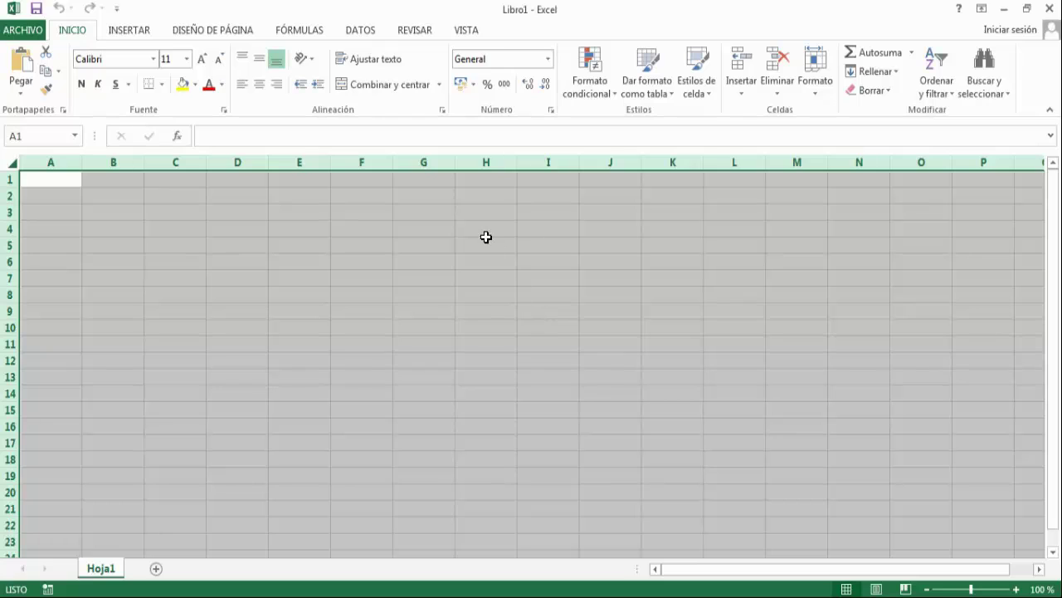
# Step: Set all columns to width 5 through Ancho de columna
pyautogui.rightClick(300, 161)
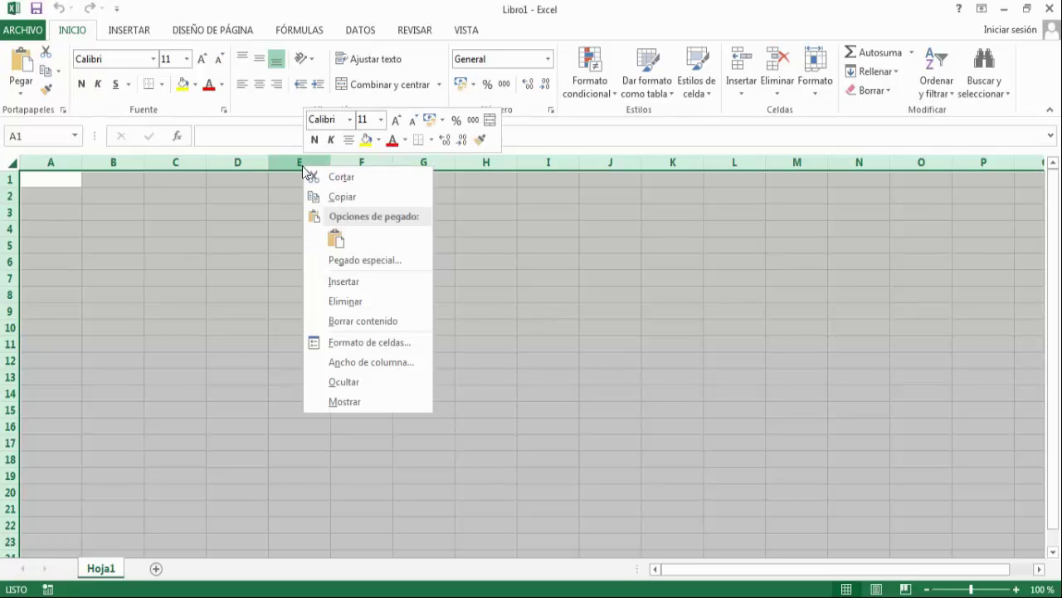
pyautogui.rightClick(250, 159)
pyautogui.rightClick(439, 158)
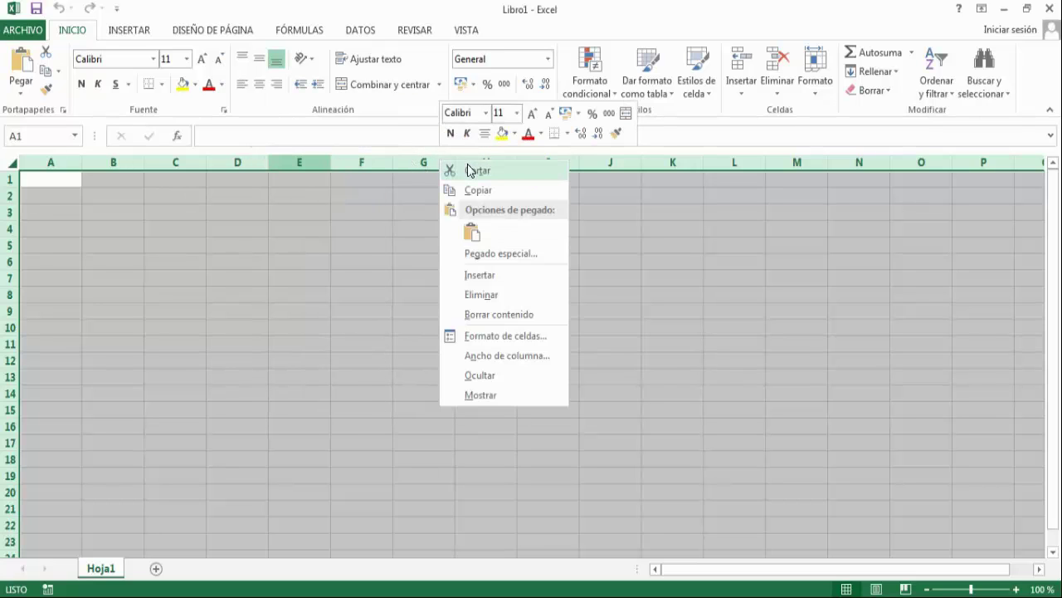
pyautogui.click(522, 356)
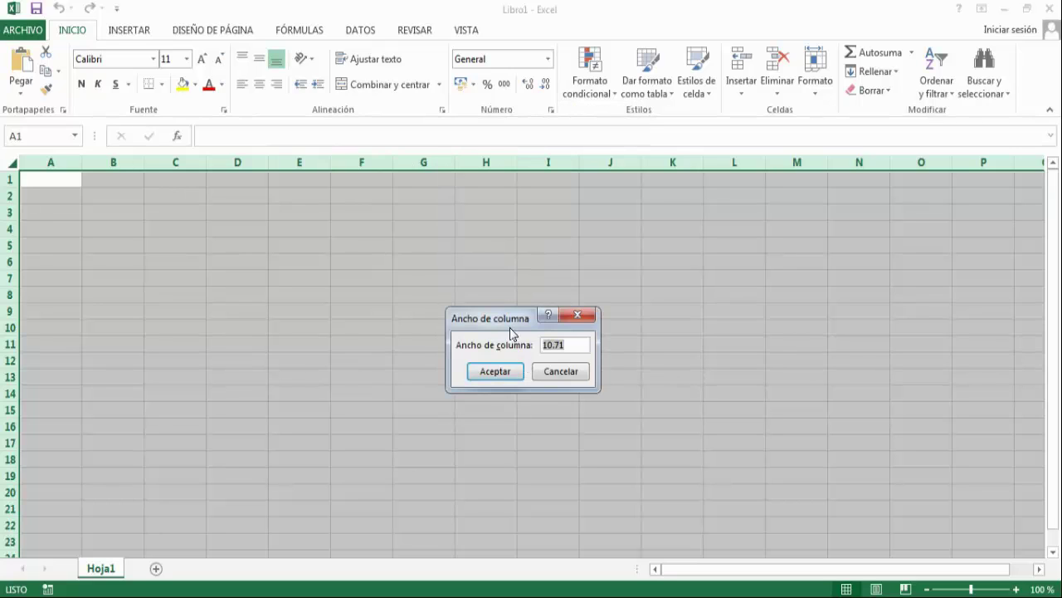
pyautogui.moveTo(504, 321); pyautogui.dragTo(502, 279)
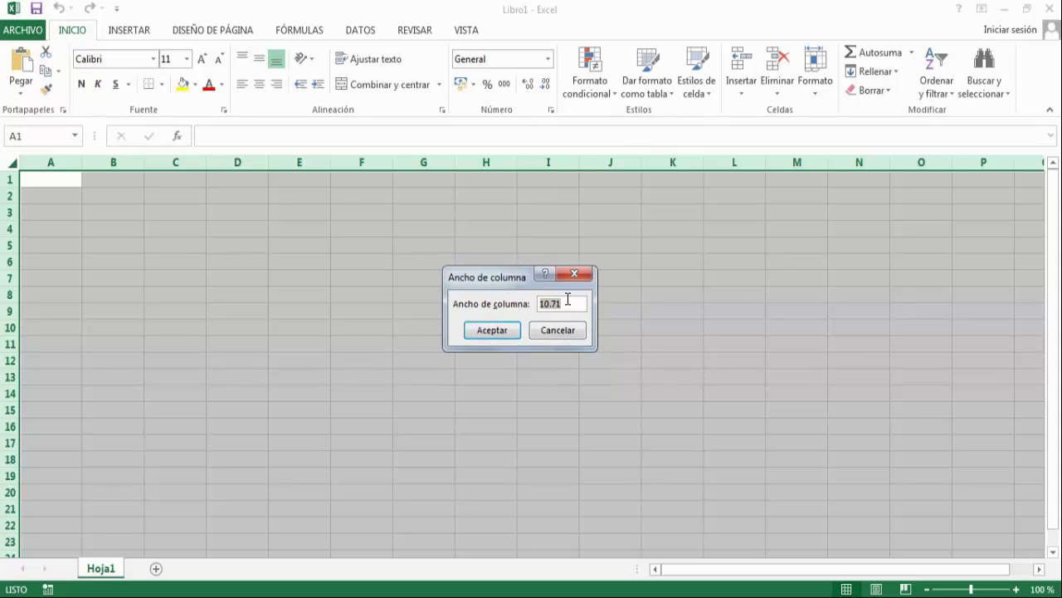
pyautogui.write('5')
pyautogui.click(491, 332)
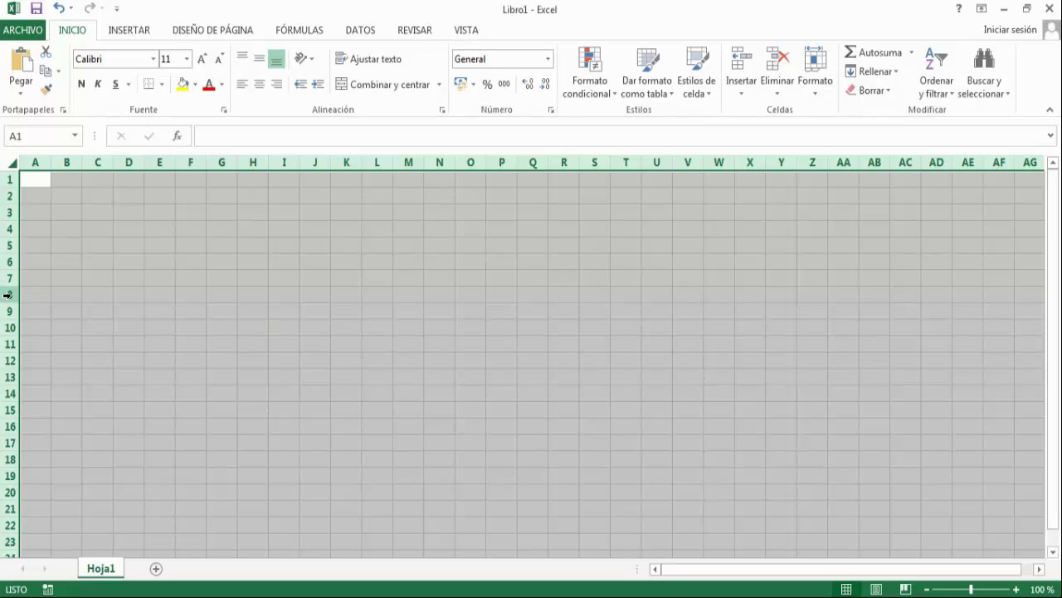
# Step: Set every row's height via Alto de fila so the 5-wide columns form square cells
pyautogui.rightClick(8, 295)
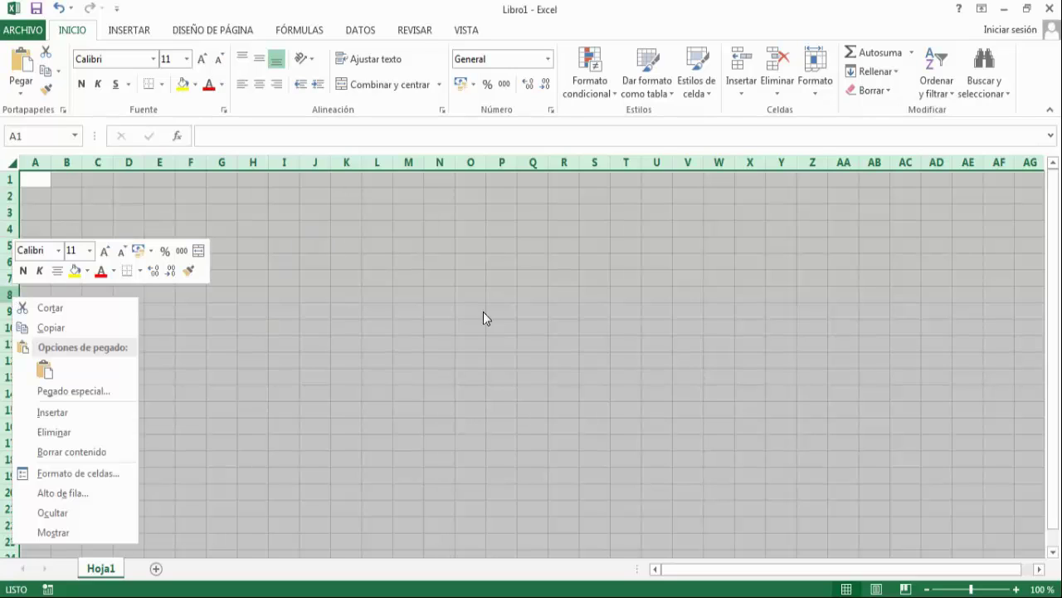
pyautogui.click(7, 295)
pyautogui.rightClick(8, 294)
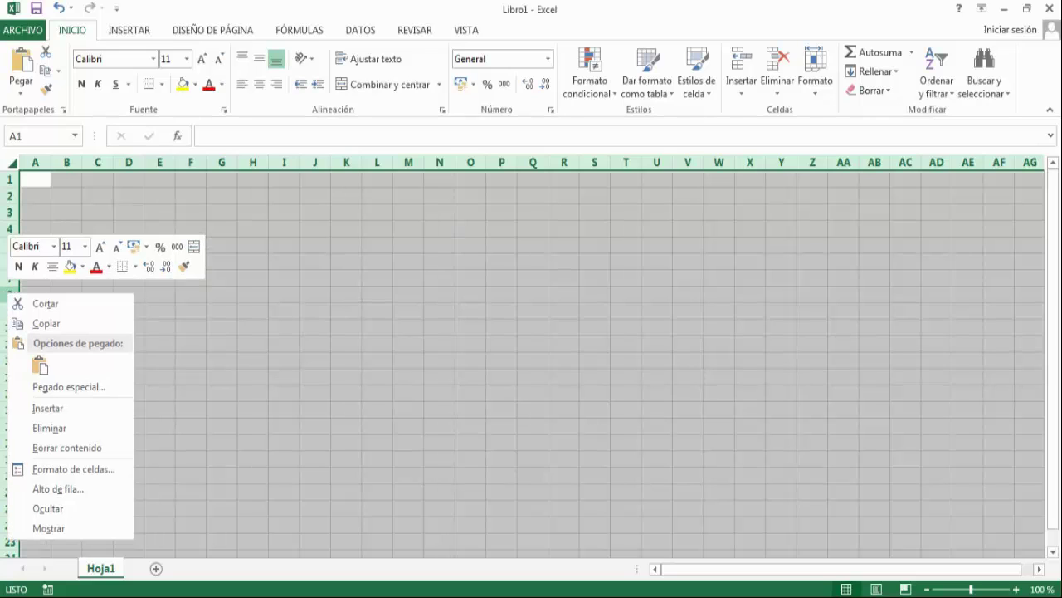
pyautogui.rightClick(7, 218)
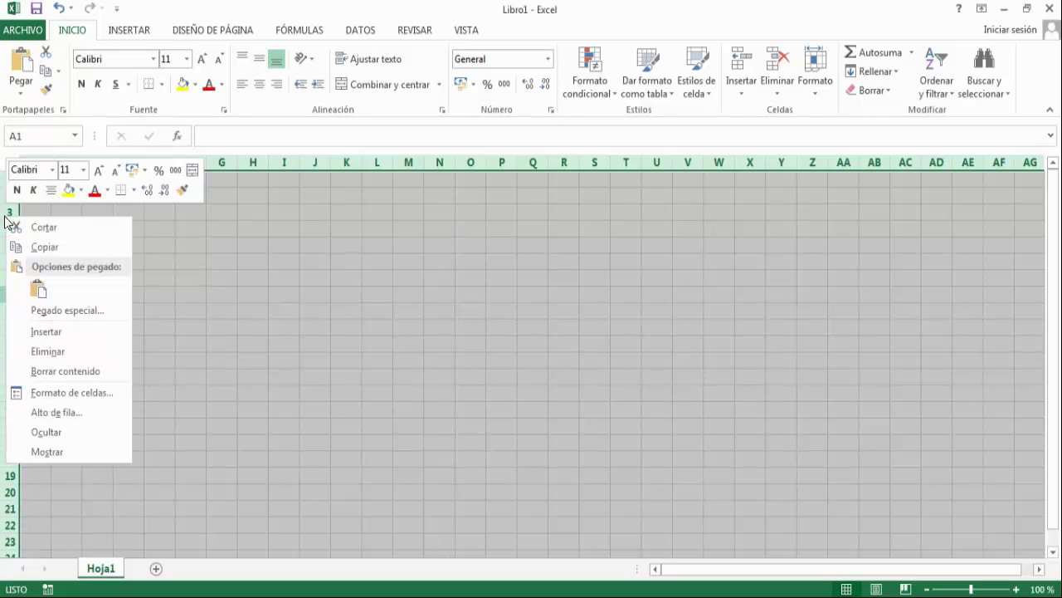
pyautogui.click(89, 412)
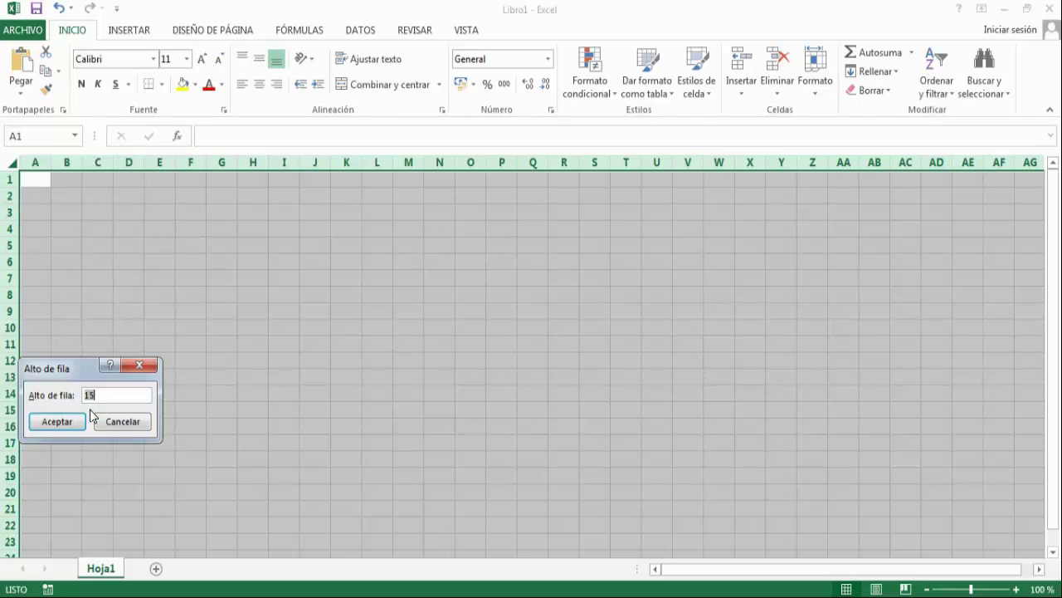
pyautogui.moveTo(75, 370)
pyautogui.mouseDown()
pyautogui.moveTo(120, 370)
pyautogui.moveTo(248, 330)
pyautogui.mouseUp()
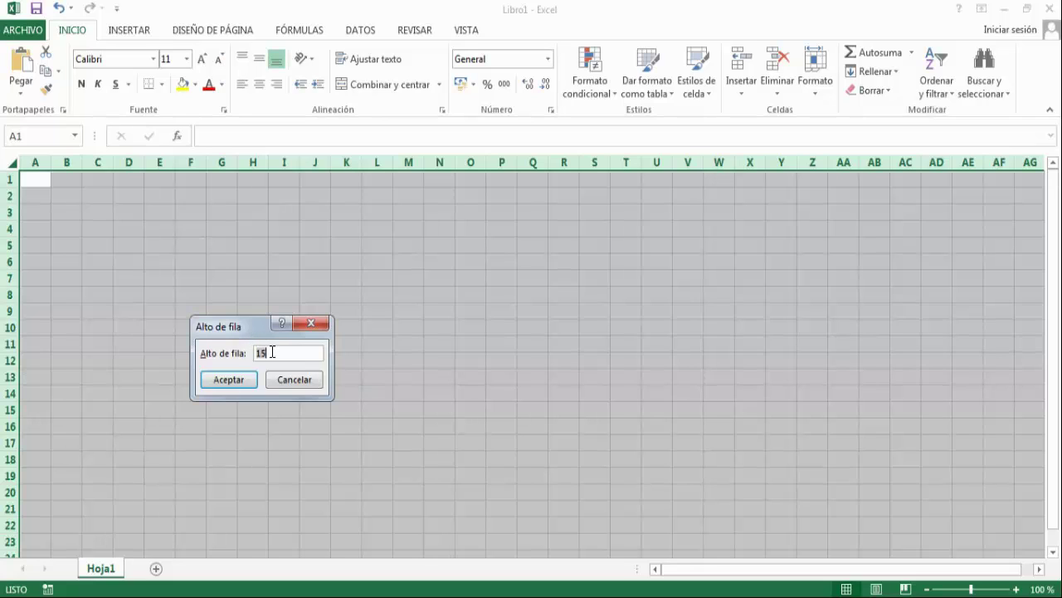
pyautogui.write('30')
pyautogui.click(235, 382)
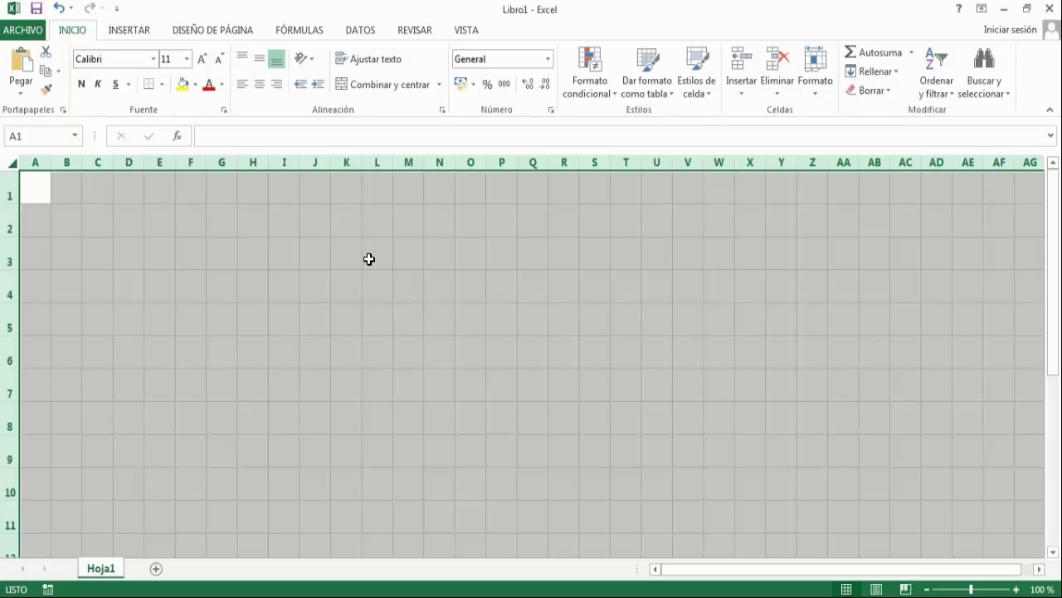
# Step: Reselect the whole sheet and apply Todos los bordes to outline every cell
pyautogui.click(262, 245)
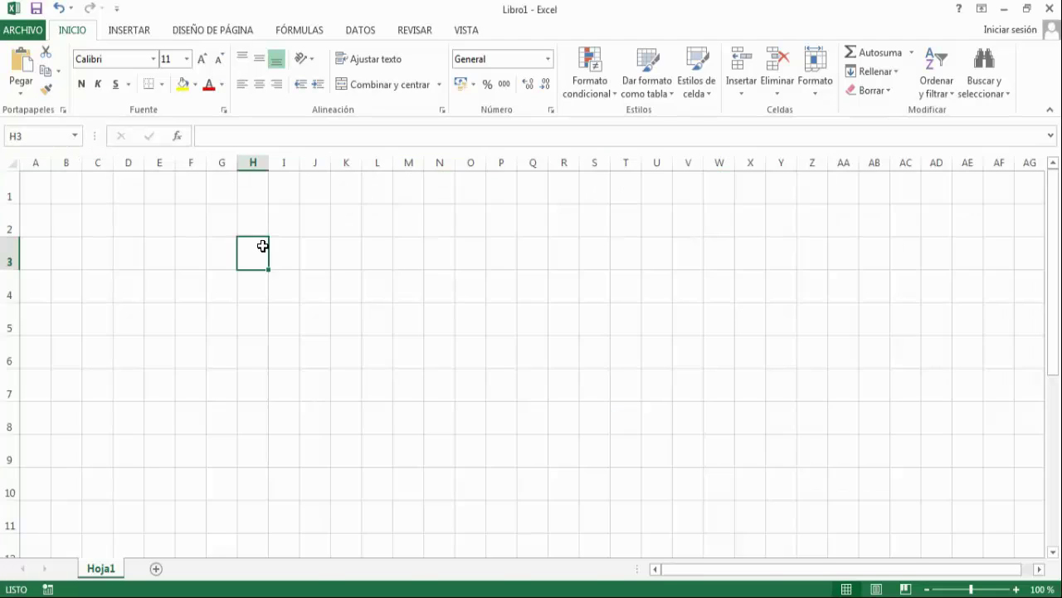
pyautogui.click(323, 247)
pyautogui.click(351, 258)
pyautogui.click(378, 260)
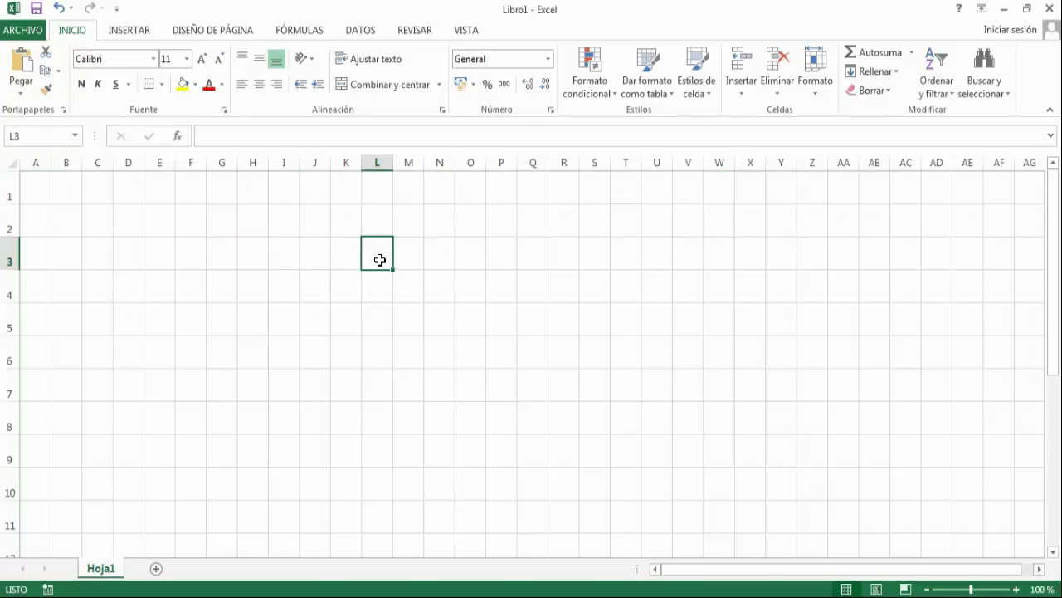
pyautogui.click(11, 161)
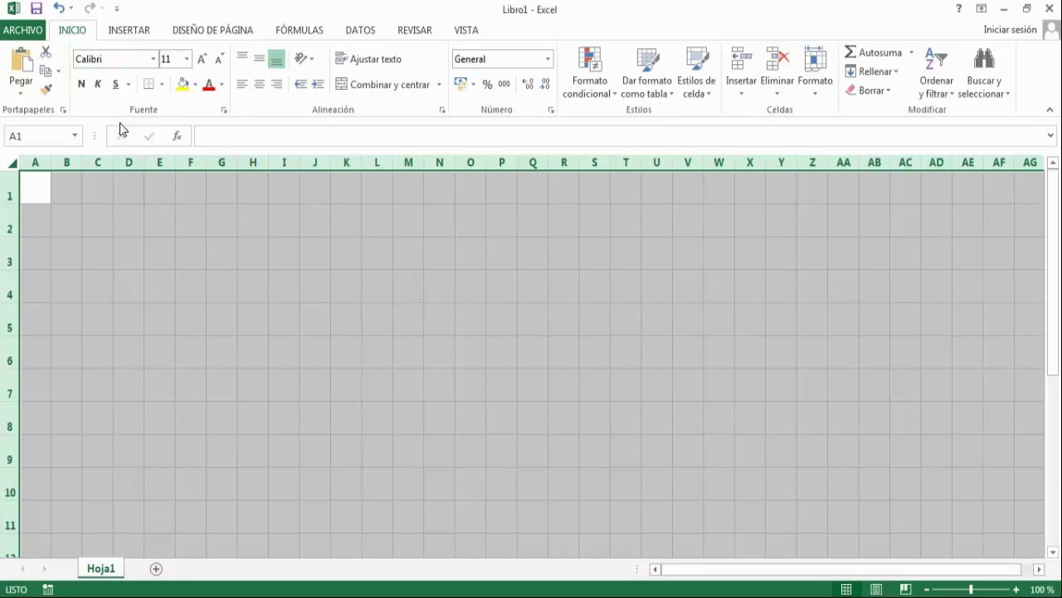
pyautogui.click(161, 85)
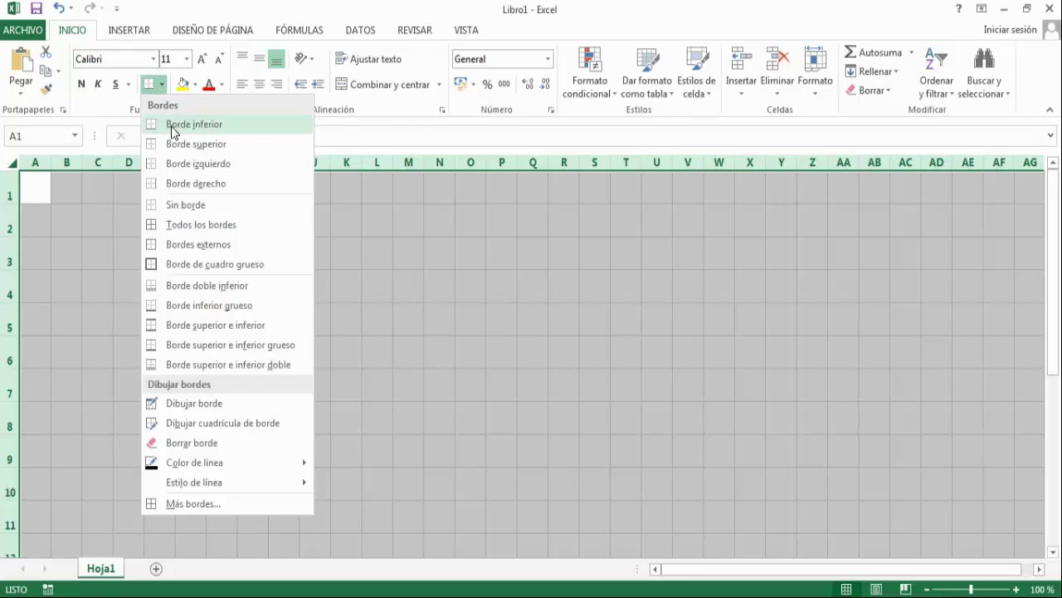
pyautogui.click(211, 224)
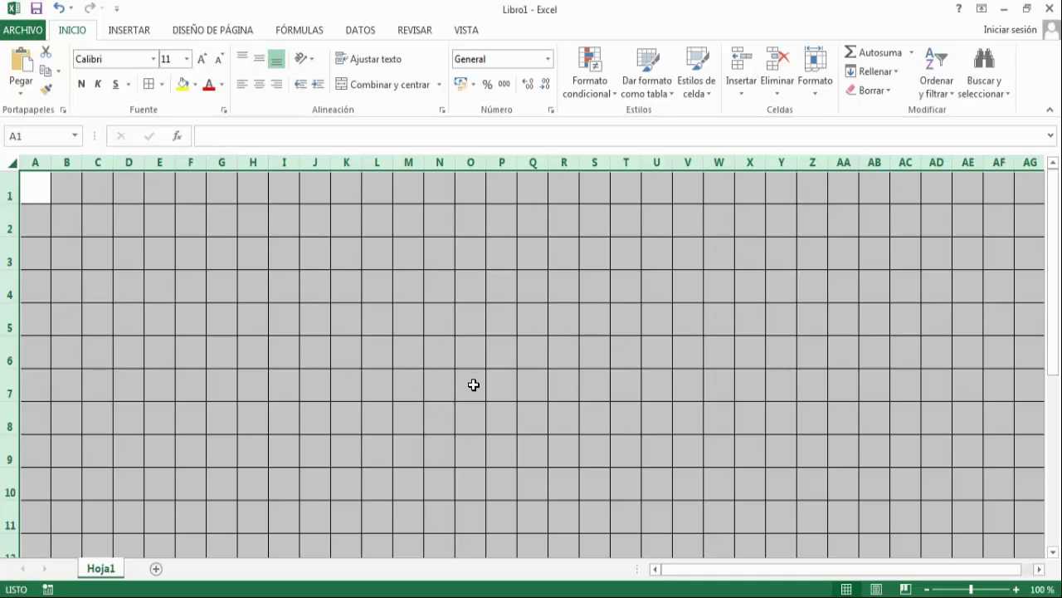
pyautogui.click(316, 315)
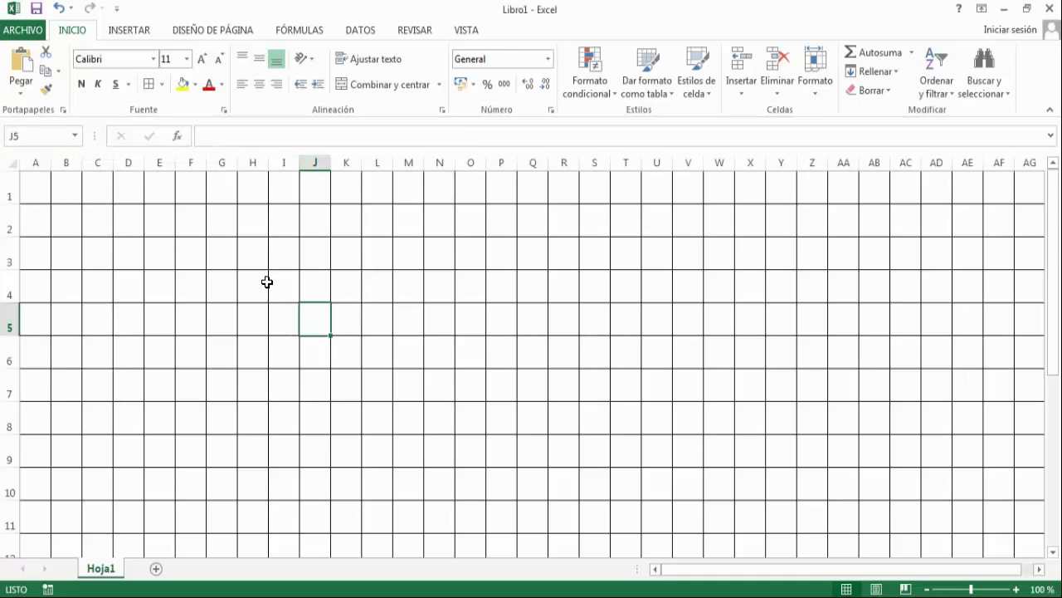
pyautogui.click(263, 282)
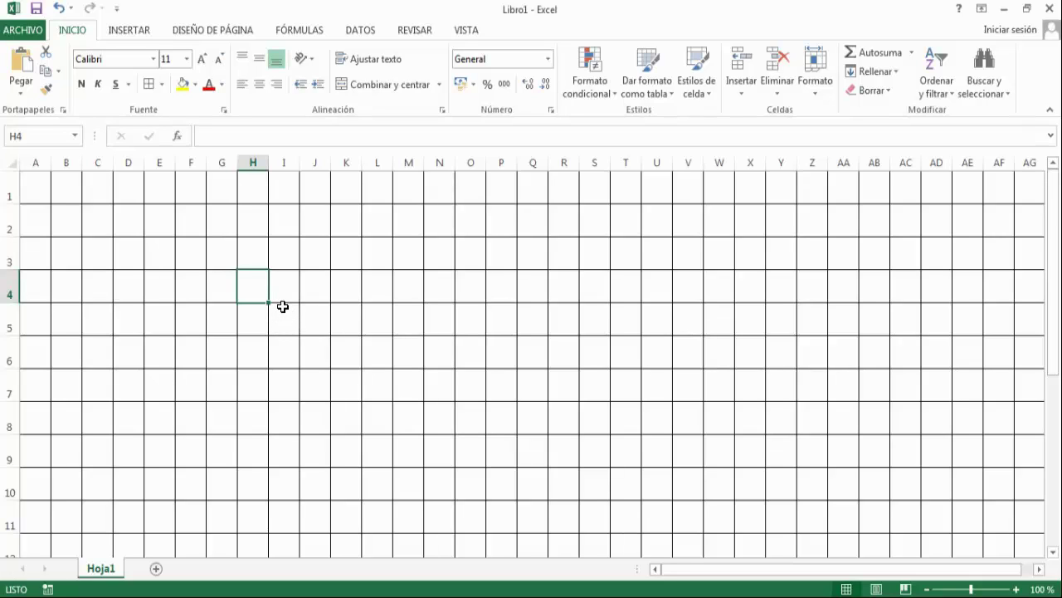
pyautogui.click(256, 257)
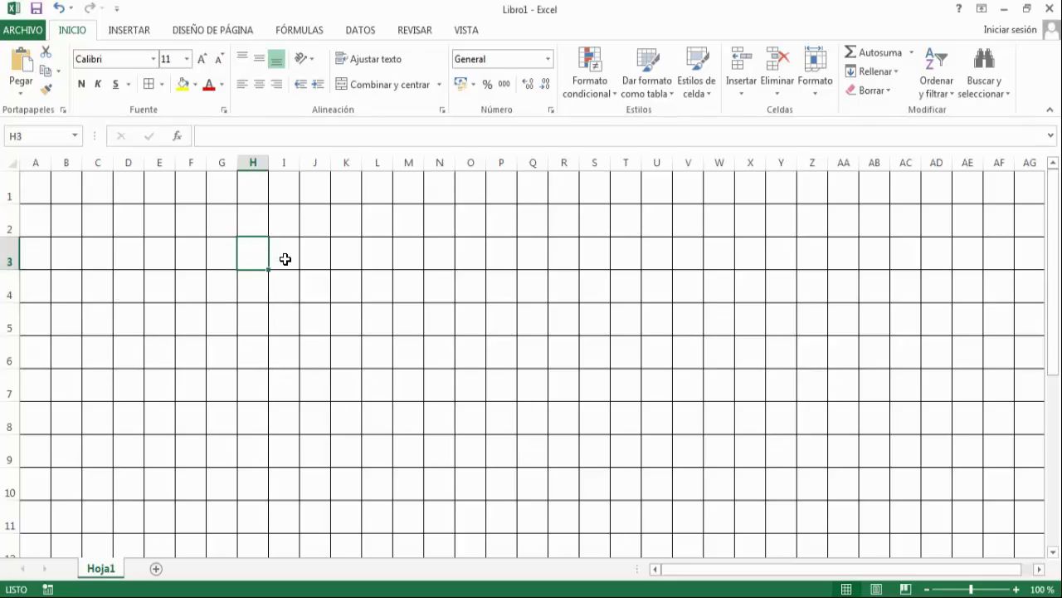
pyautogui.click(284, 259)
pyautogui.click(325, 258)
pyautogui.click(287, 260)
pyautogui.click(253, 258)
pyautogui.click(217, 257)
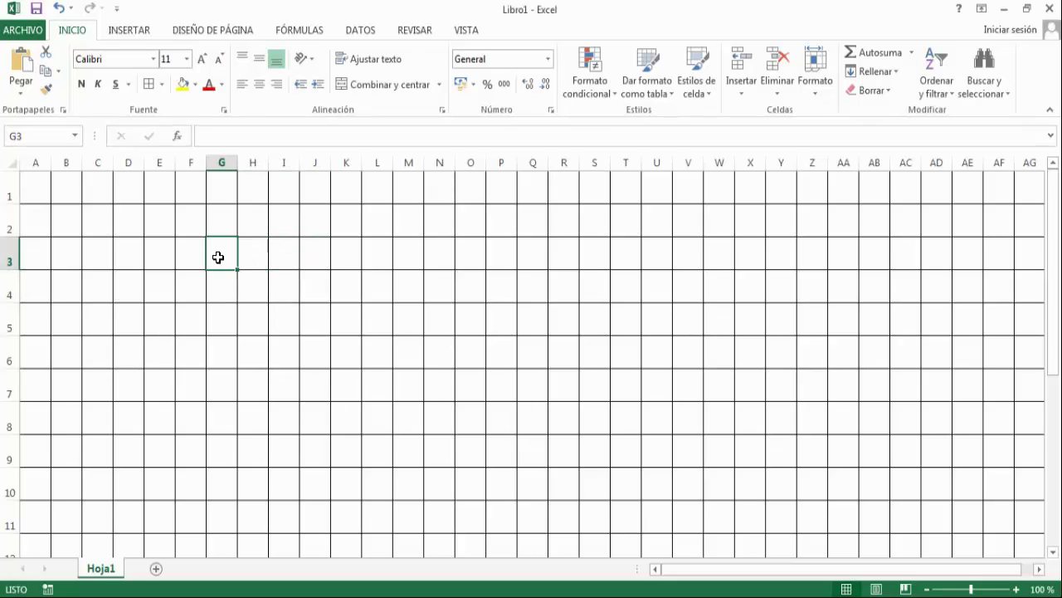
pyautogui.click(287, 253)
pyautogui.click(309, 254)
pyautogui.click(286, 256)
pyautogui.click(240, 258)
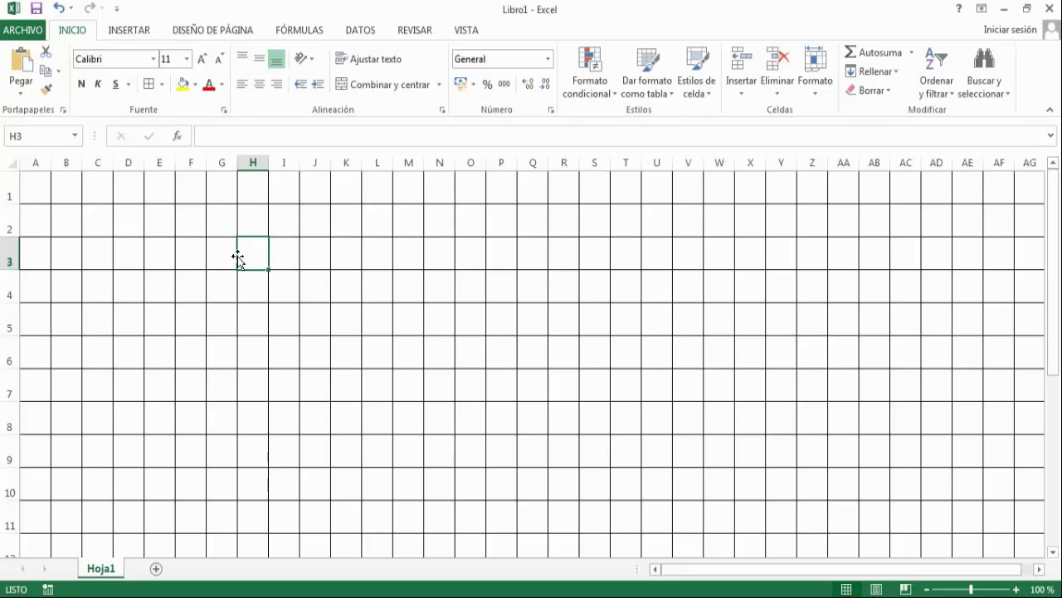
pyautogui.click(233, 258)
pyautogui.click(257, 258)
pyautogui.click(291, 256)
pyautogui.click(320, 254)
pyautogui.click(348, 252)
pyautogui.click(368, 251)
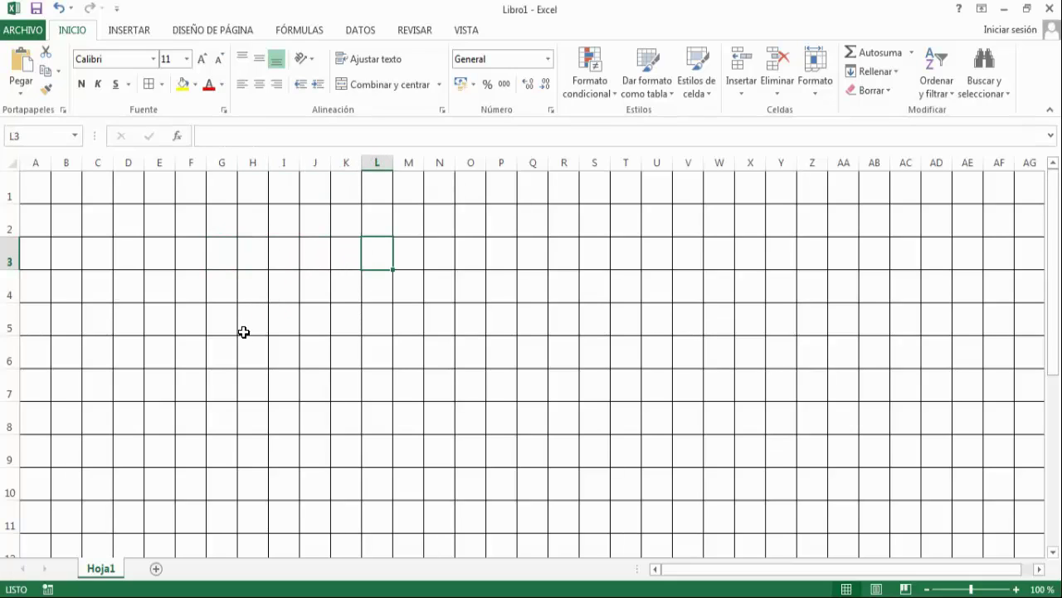
pyautogui.click(229, 249)
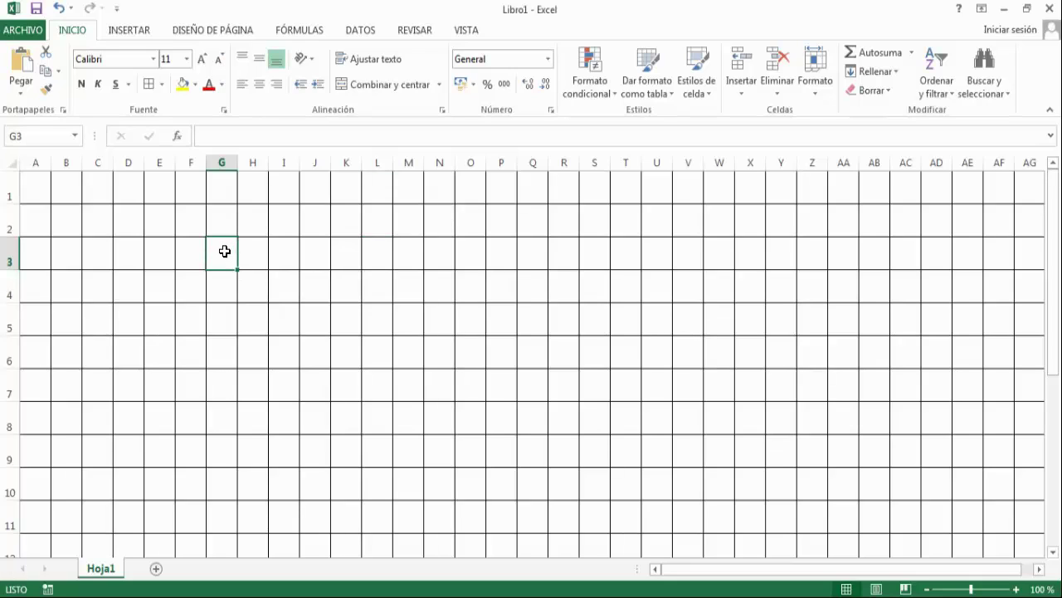
pyautogui.moveTo(224, 251)
pyautogui.mouseDown()
pyautogui.moveTo(313, 317)
pyautogui.moveTo(286, 286)
pyautogui.mouseUp()
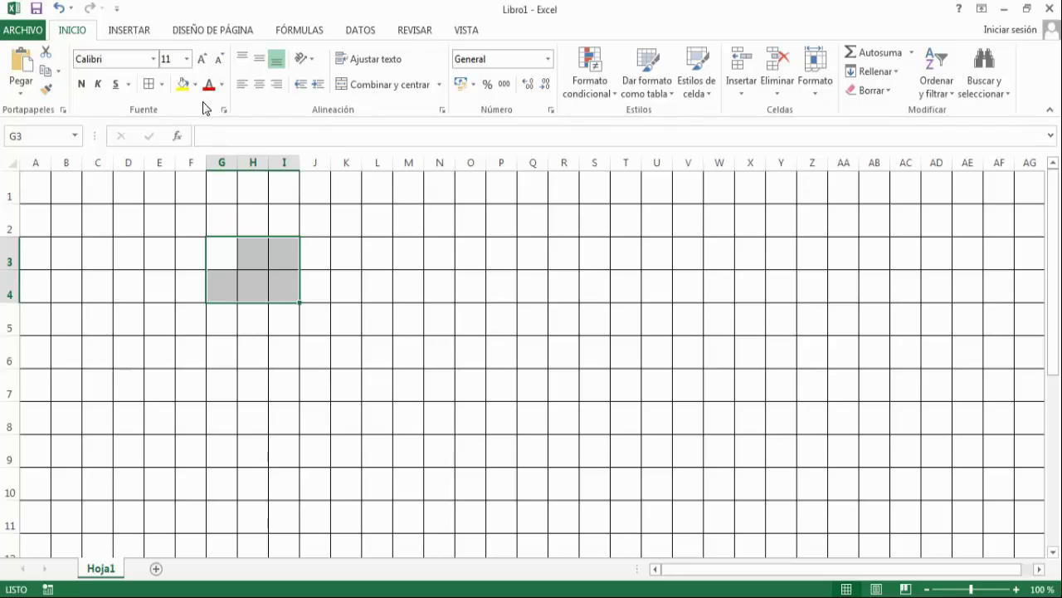
pyautogui.click(240, 248)
# Step: Fill the wall block F4:N9 purple
pyautogui.moveTo(195, 294); pyautogui.dragTo(427, 458)
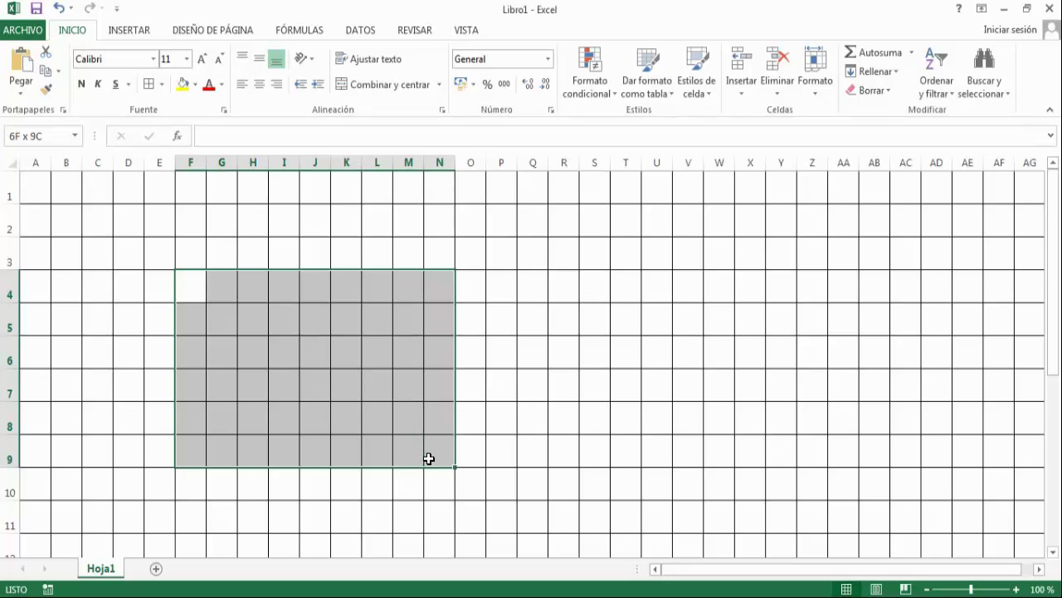
pyautogui.click(196, 83)
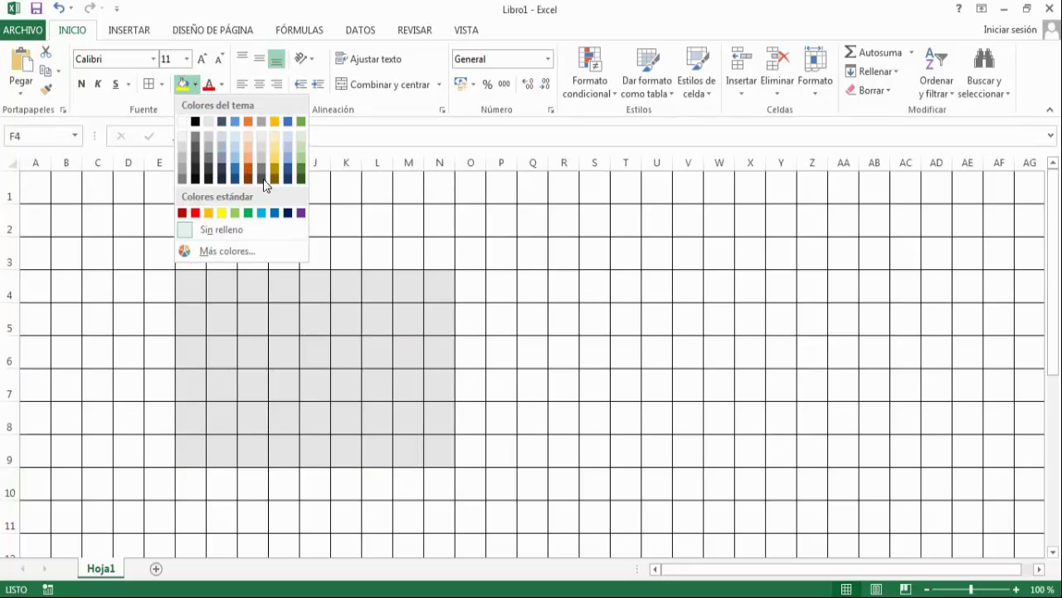
pyautogui.click(301, 212)
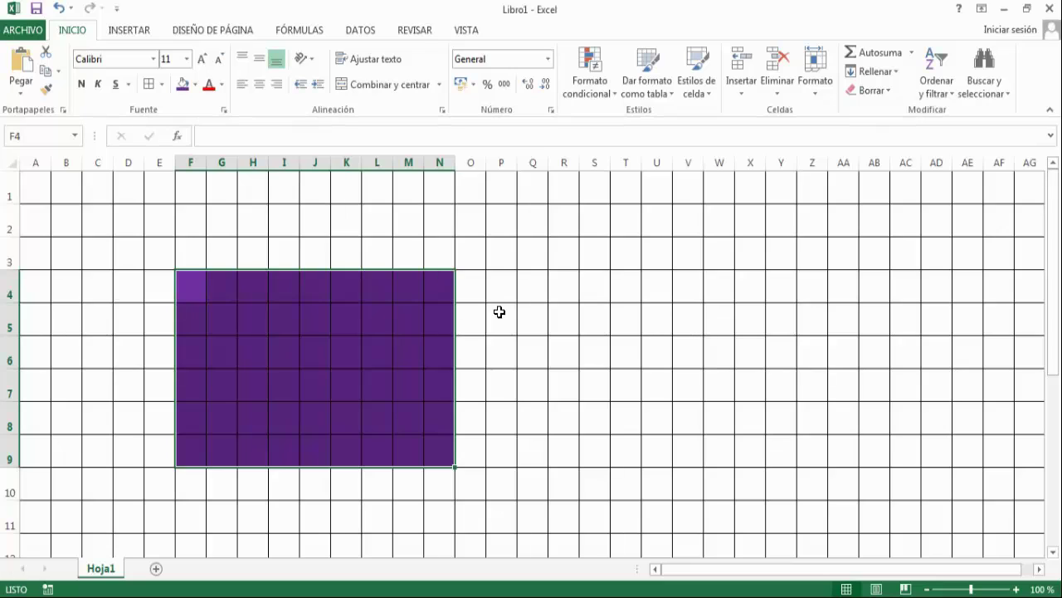
pyautogui.click(379, 258)
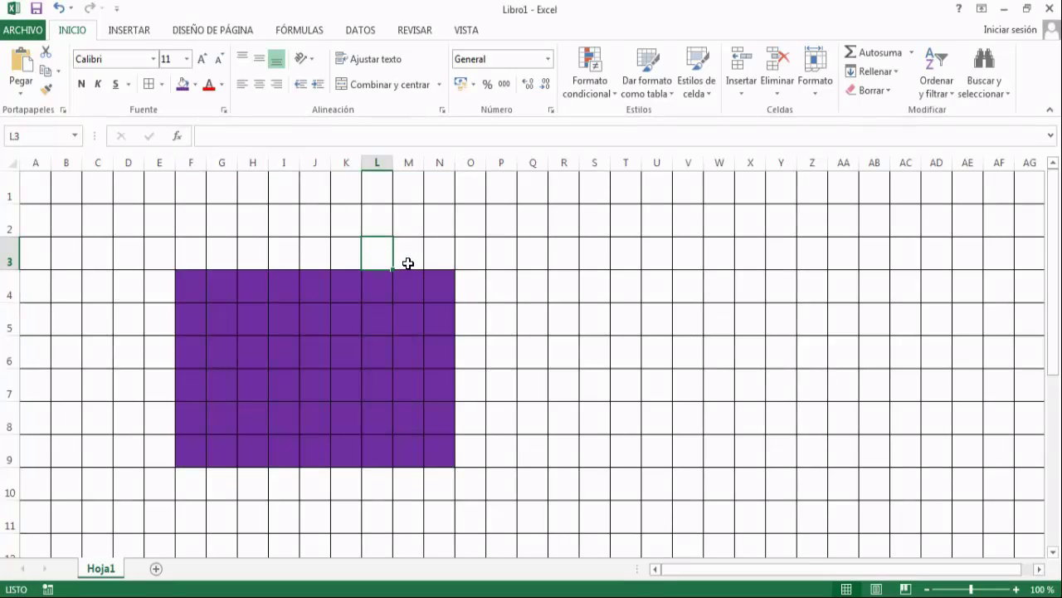
# Step: Check cells along row 3 above the walls, then select G7:H9 for the door
pyautogui.moveTo(383, 258); pyautogui.dragTo(388, 249)
pyautogui.moveTo(200, 258); pyautogui.dragTo(254, 230)
pyautogui.click(230, 244)
pyautogui.click(196, 255)
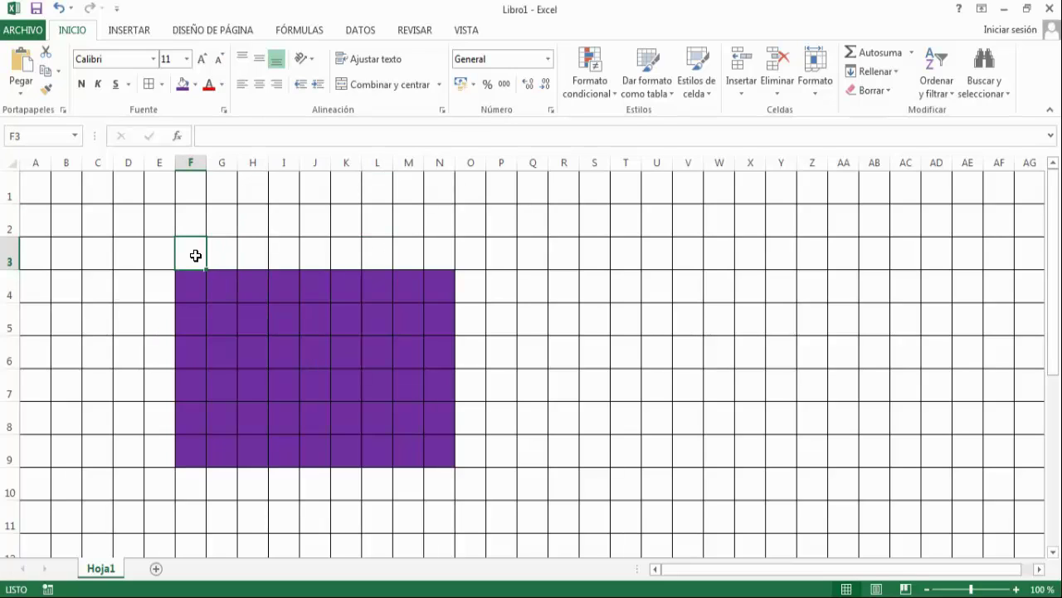
pyautogui.click(223, 257)
pyautogui.click(252, 254)
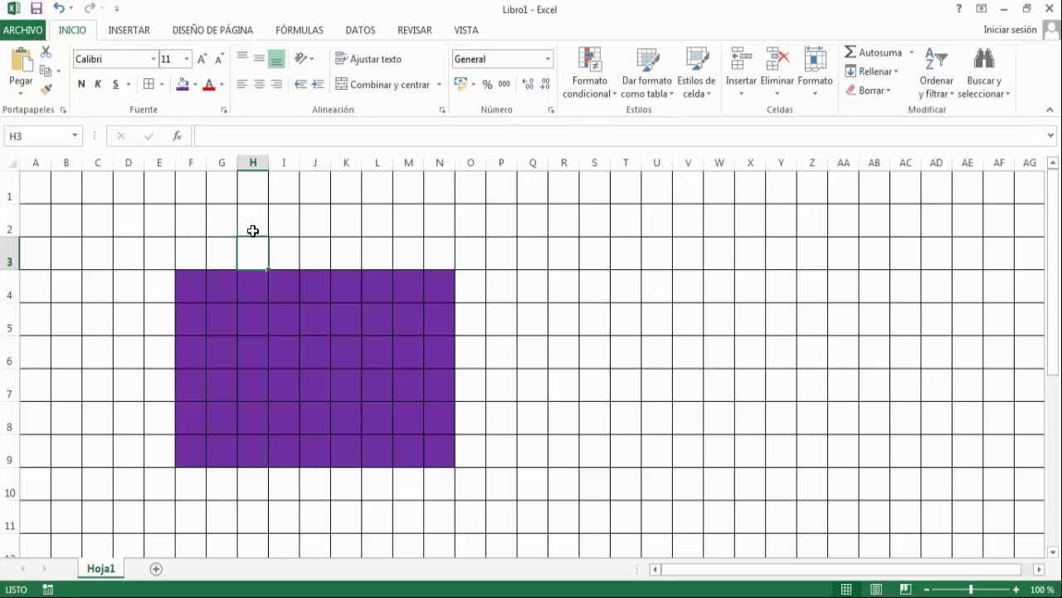
pyautogui.click(408, 317)
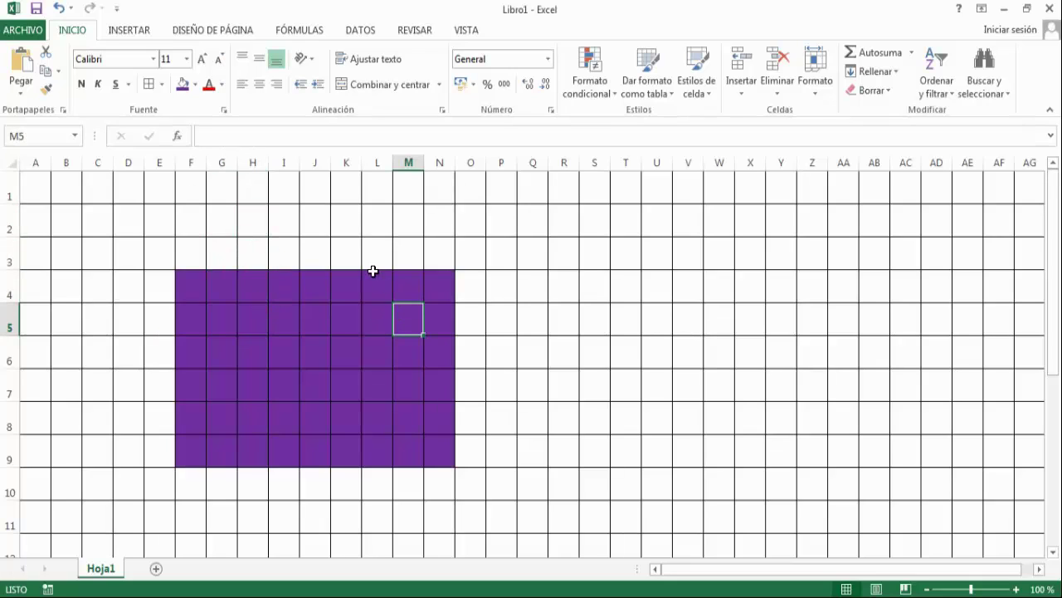
pyautogui.click(383, 258)
pyautogui.click(427, 256)
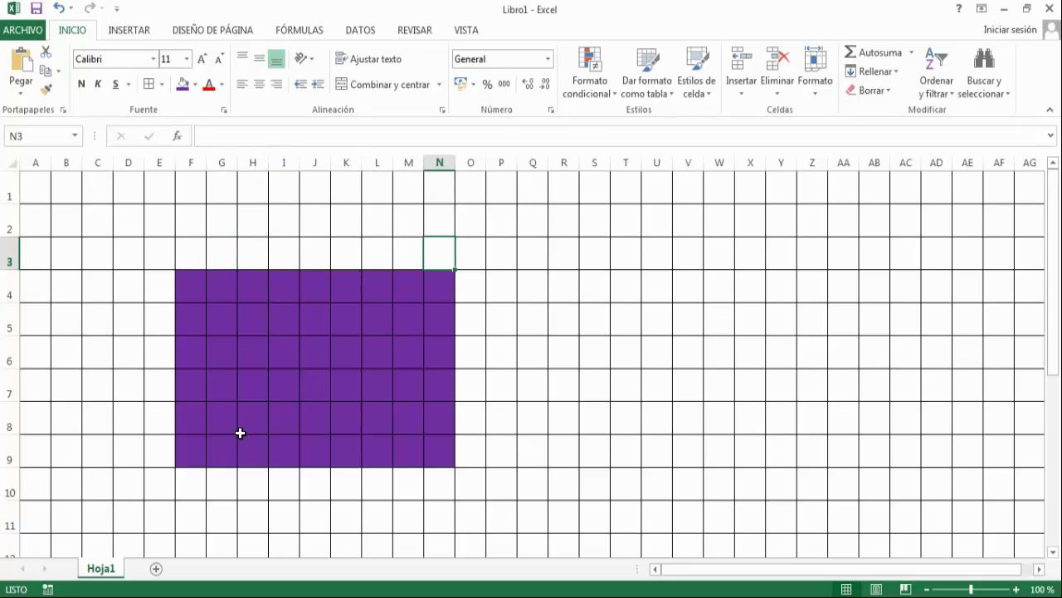
pyautogui.moveTo(240, 433)
pyautogui.mouseDown()
pyautogui.moveTo(226, 441)
pyautogui.moveTo(259, 386)
pyautogui.mouseUp()
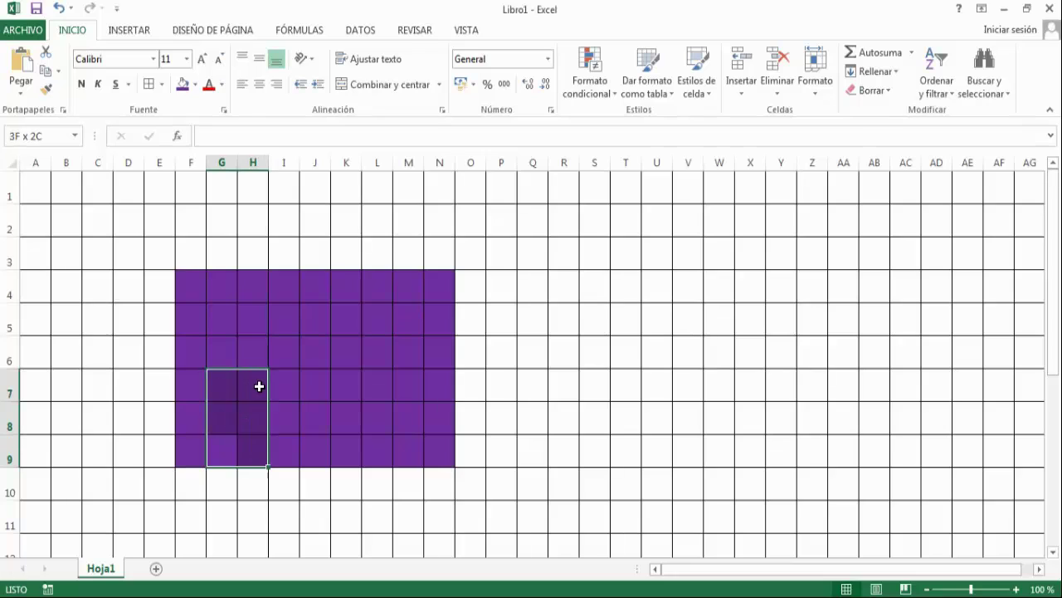
# Step: Fill the door G7:H9 brown and the window K5:M6 light yellow
pyautogui.click(195, 84)
pyautogui.click(247, 182)
pyautogui.moveTo(344, 320)
pyautogui.mouseDown()
pyautogui.moveTo(346, 346)
pyautogui.moveTo(394, 351)
pyautogui.mouseUp()
pyautogui.click(195, 85)
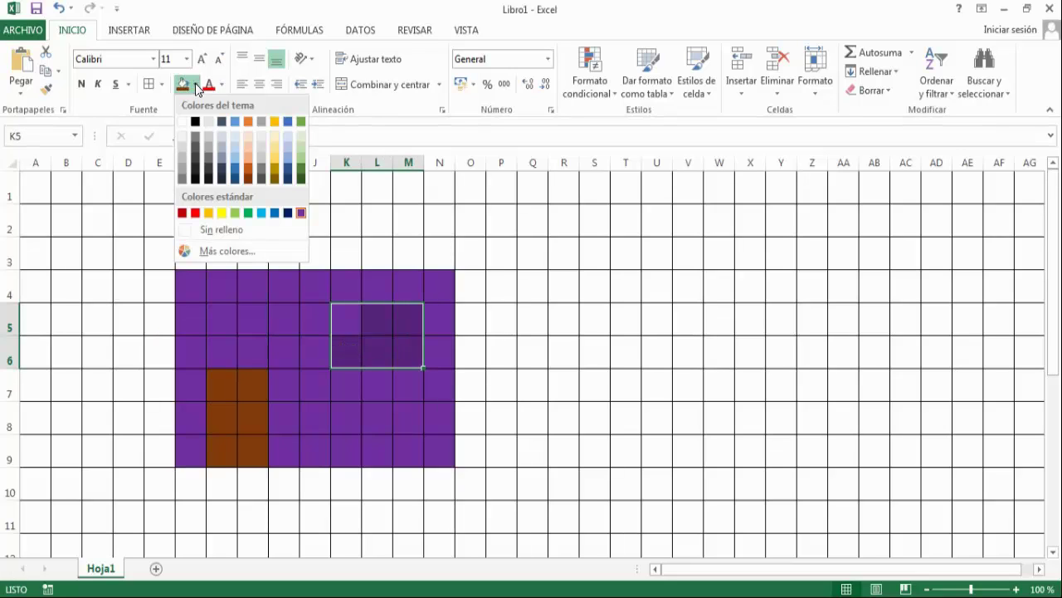
pyautogui.click(273, 160)
pyautogui.click(253, 258)
pyautogui.click(197, 256)
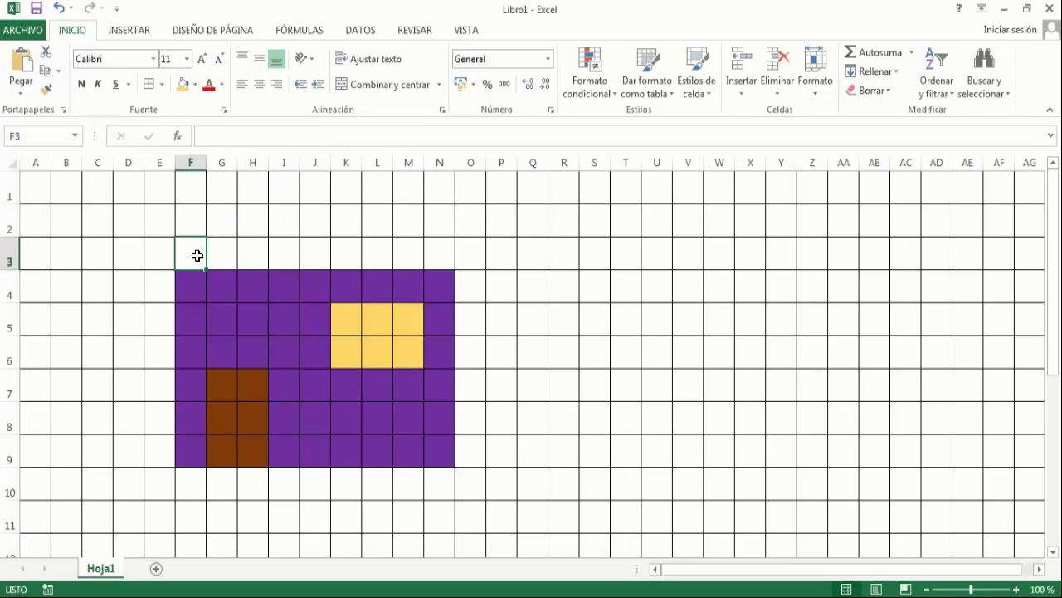
pyautogui.moveTo(197, 255)
pyautogui.mouseDown()
pyautogui.moveTo(227, 244)
pyautogui.moveTo(425, 249)
pyautogui.mouseUp()
# Step: Fill the lower roof rows F3:N3 and G2:M2 dark blue
pyautogui.click(195, 85)
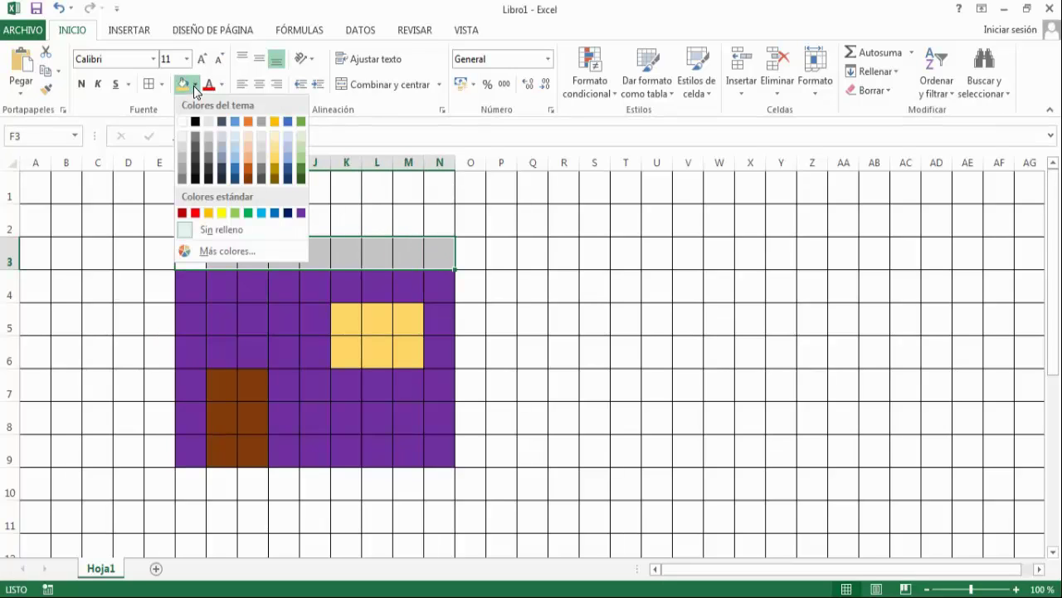
pyautogui.click(289, 166)
pyautogui.moveTo(239, 218); pyautogui.dragTo(390, 222)
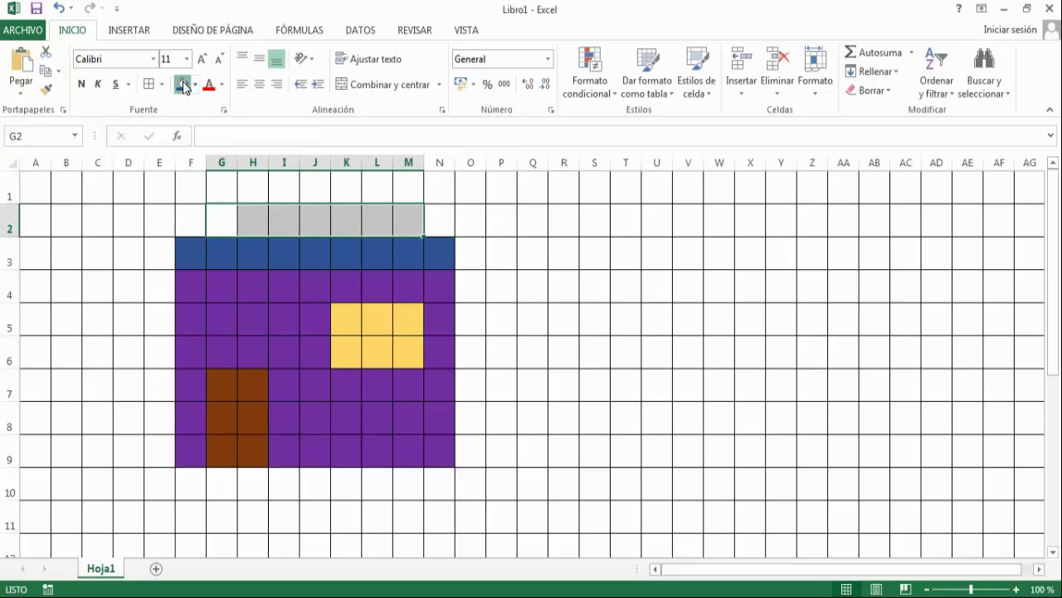
pyautogui.click(184, 83)
# Step: Fill the roof peak H1:L1 dark blue and deselect to view the house
pyautogui.click(249, 189)
pyautogui.moveTo(249, 188); pyautogui.dragTo(374, 187)
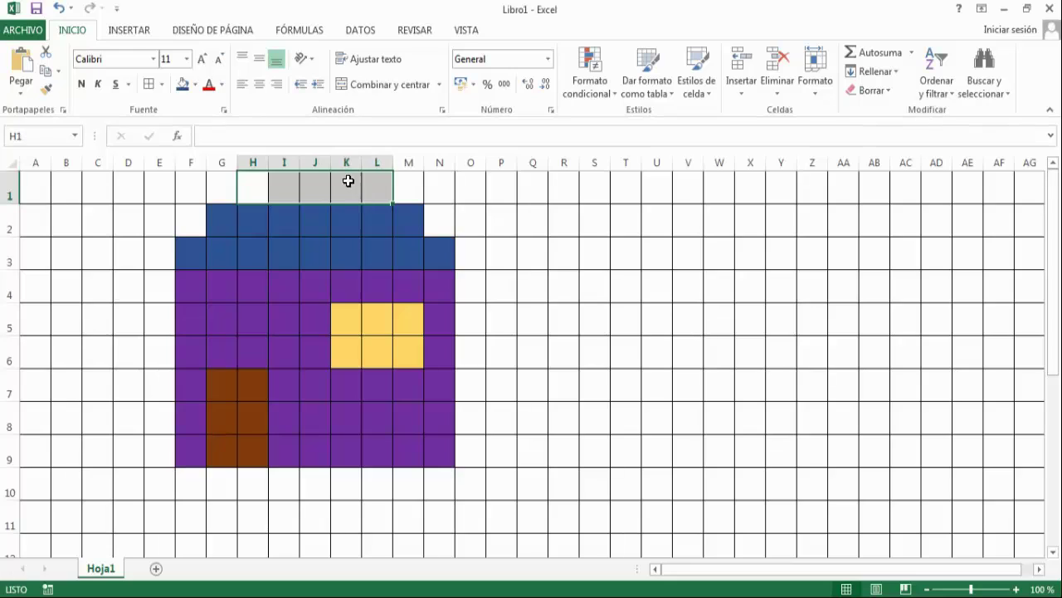
pyautogui.click(183, 84)
pyautogui.click(476, 380)
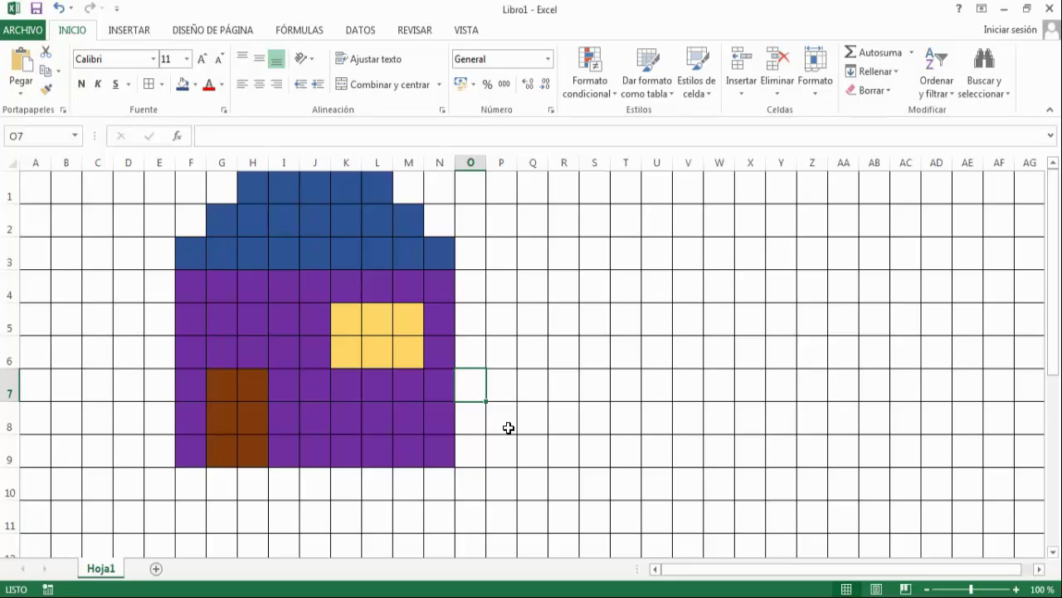
pyautogui.click(625, 452)
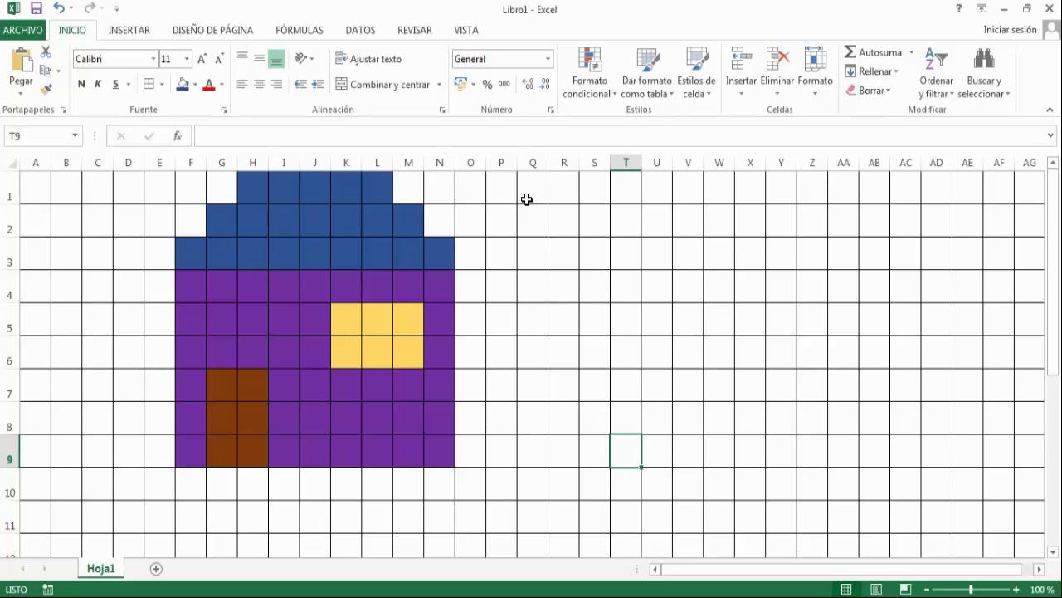
pyautogui.rightClick(496, 164)
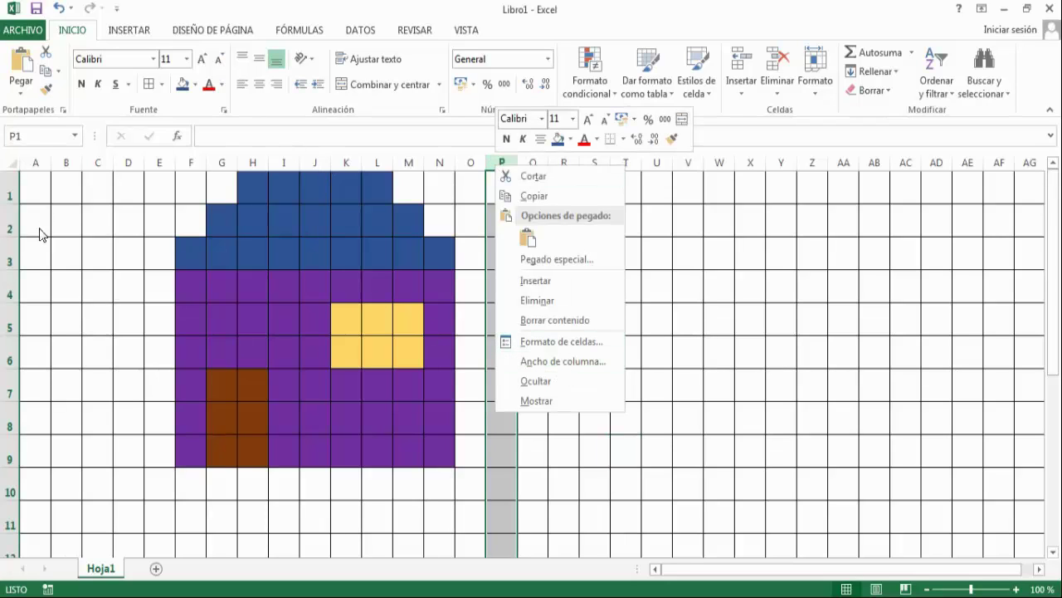
pyautogui.click(15, 249)
pyautogui.rightClick(15, 250)
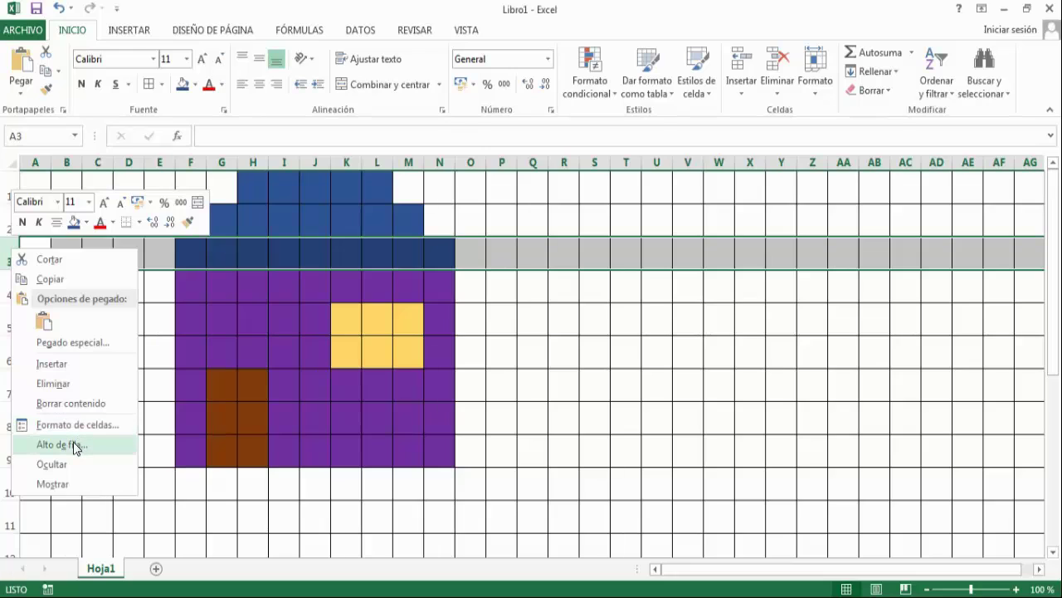
pyautogui.click(614, 324)
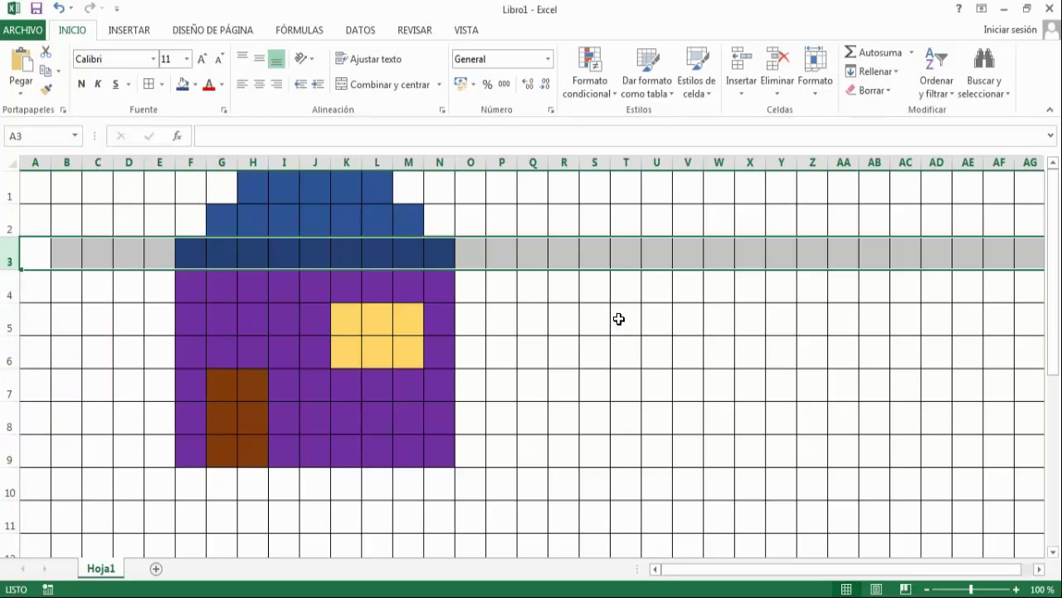
pyautogui.click(591, 292)
pyautogui.click(570, 209)
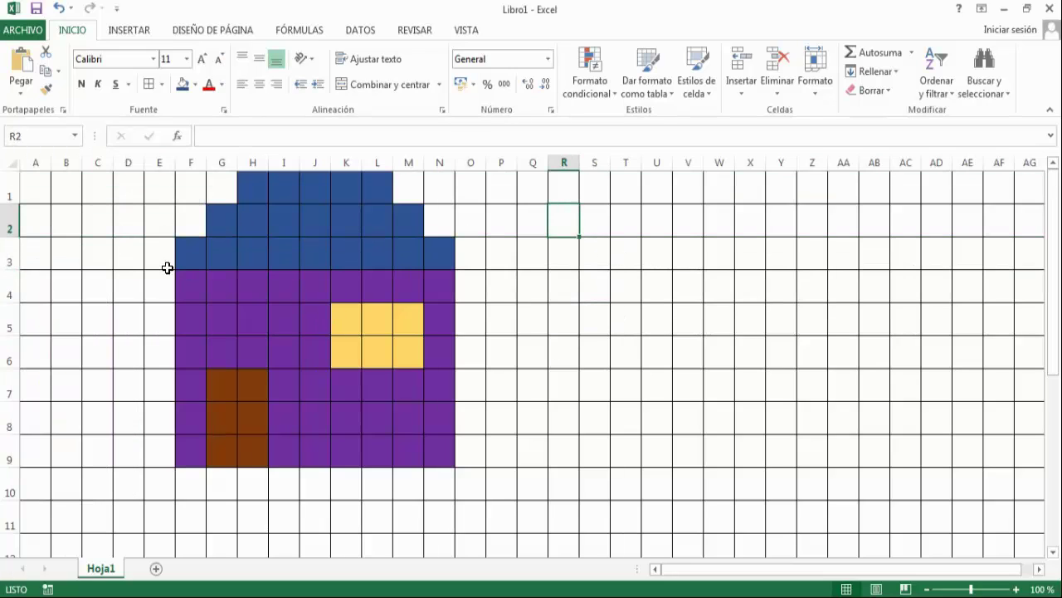
pyautogui.click(162, 85)
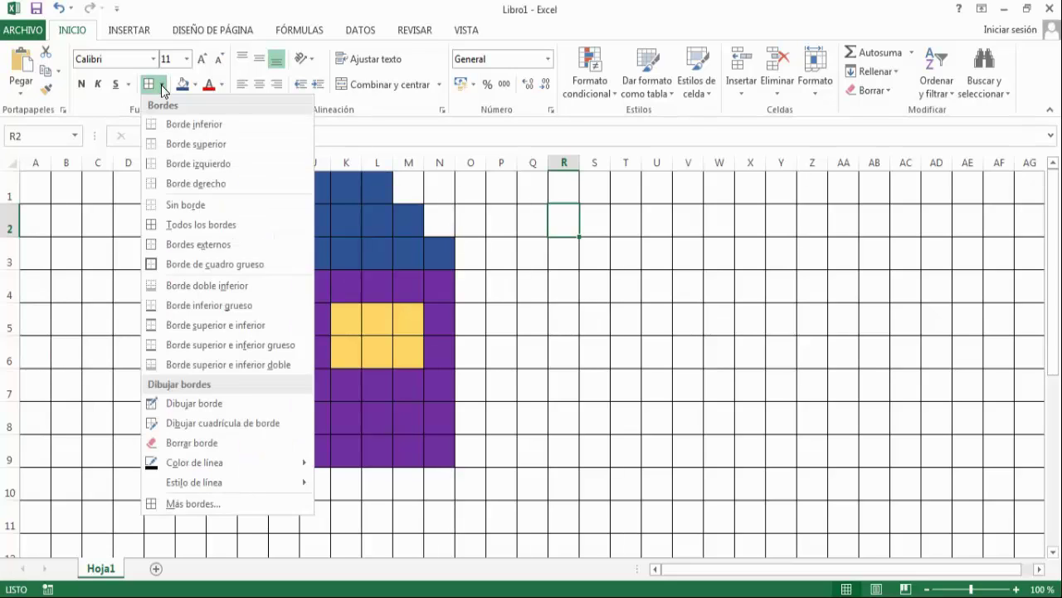
pyautogui.click(161, 84)
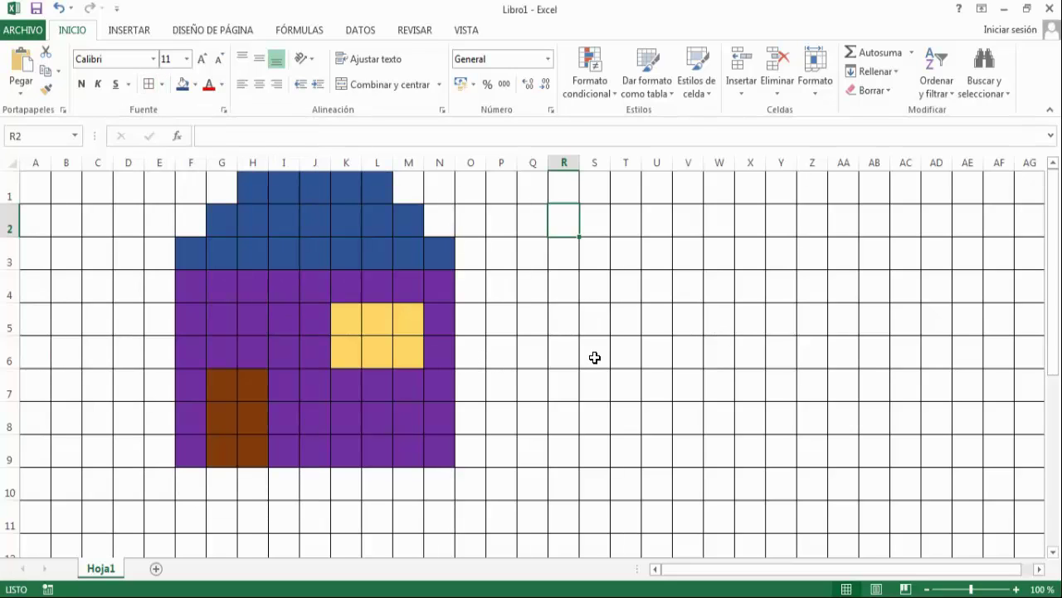